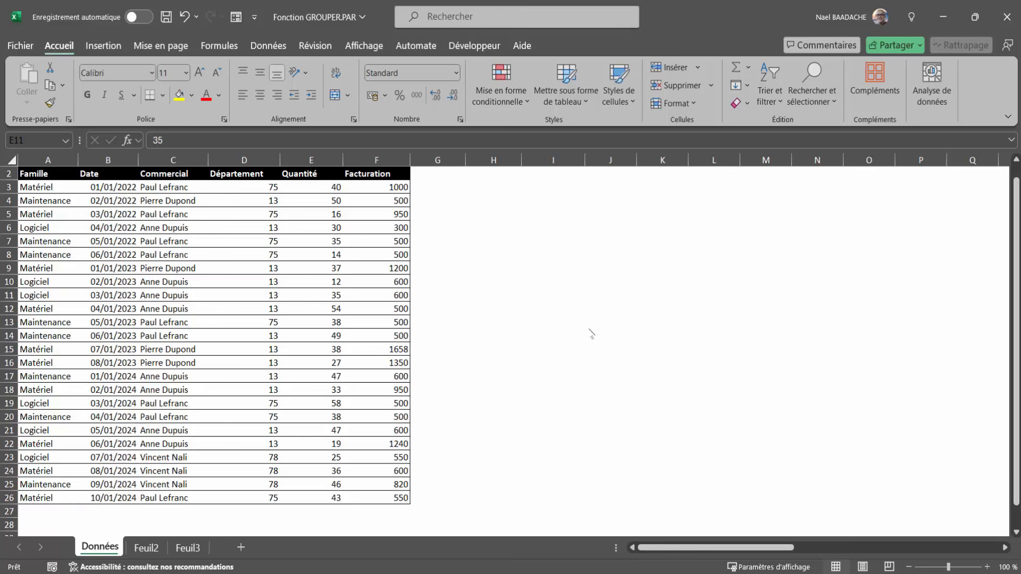
# Review the Microsoft 365 Insider channel settings for the account, tick acceptance of the participation terms, and cancel the dialog.
pyautogui.click(323, 296)
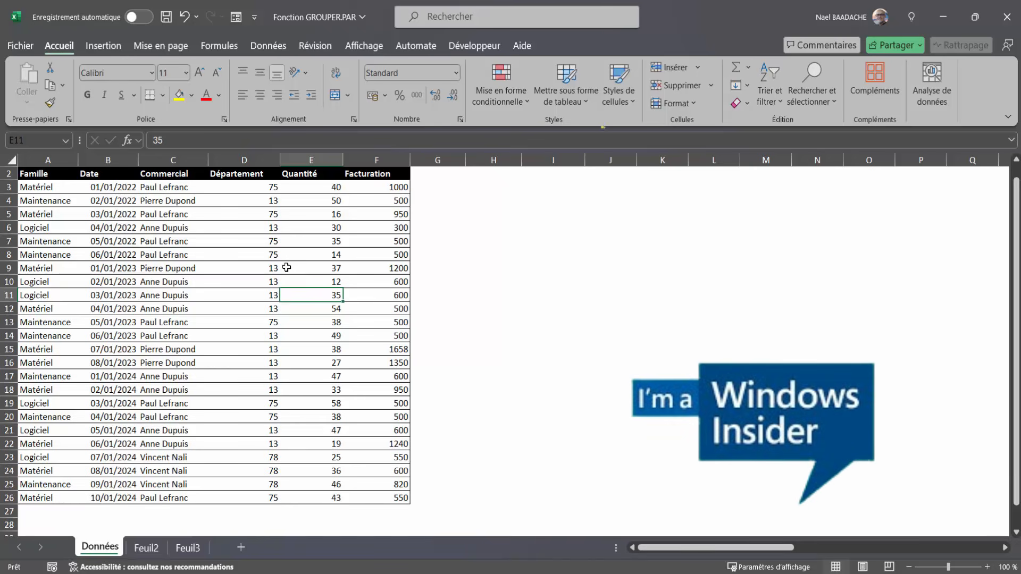
pyautogui.click(18, 46)
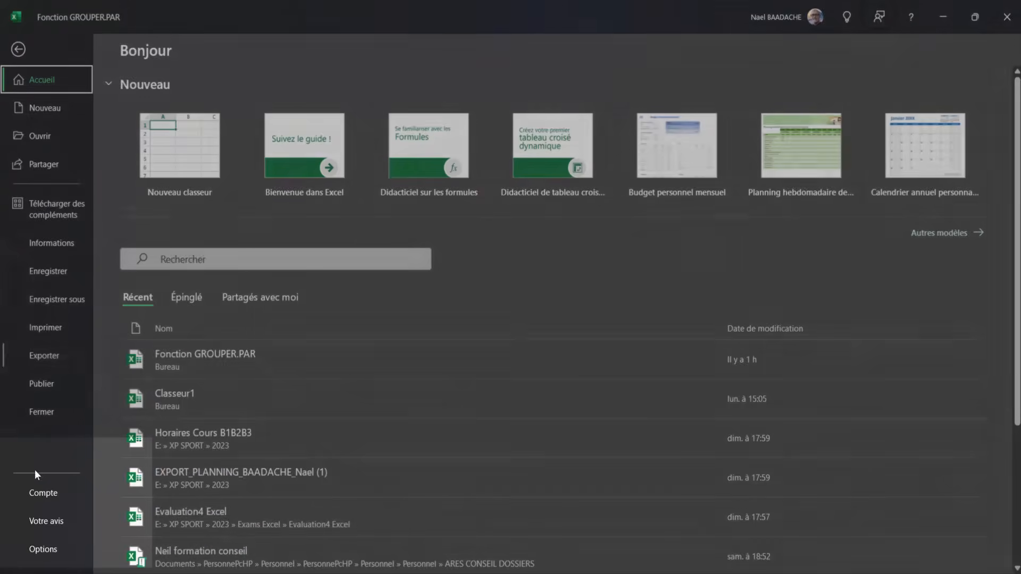
pyautogui.click(49, 495)
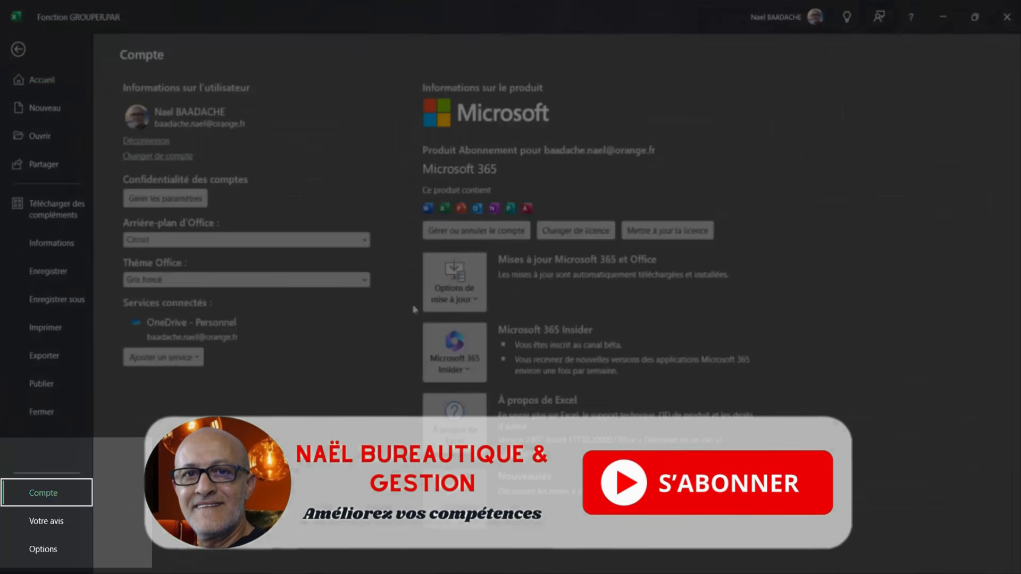
pyautogui.click(462, 372)
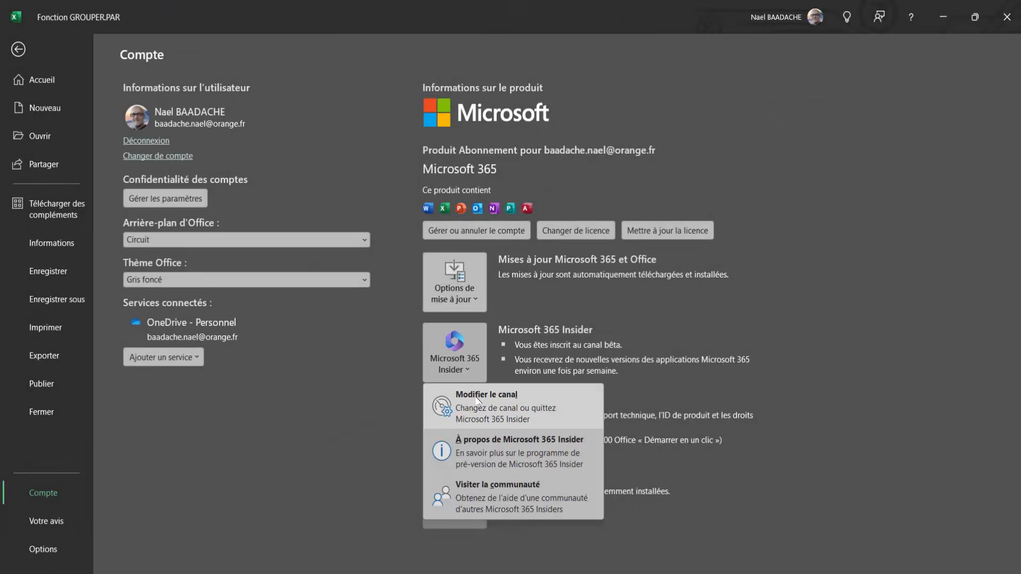
pyautogui.click(479, 400)
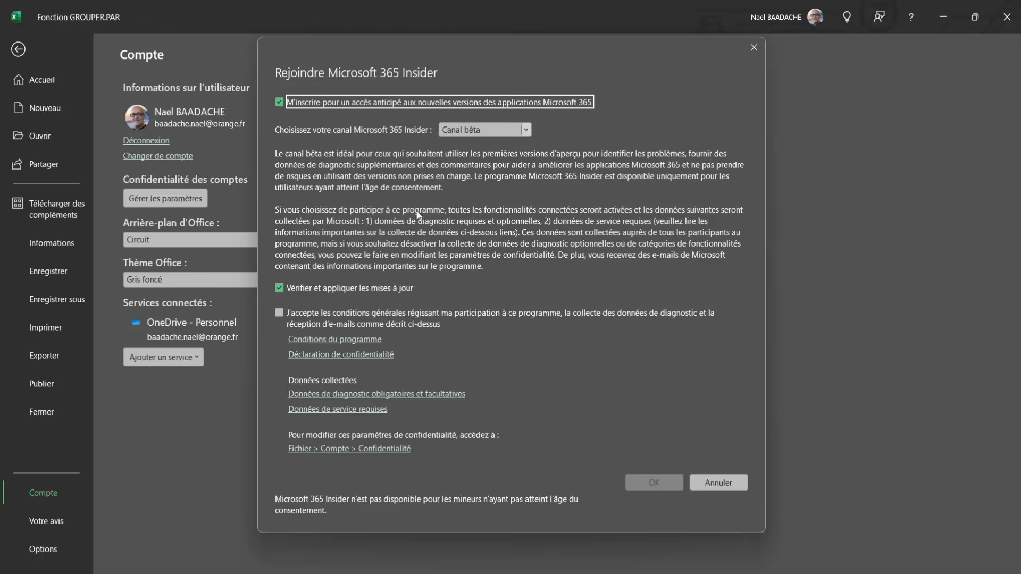
pyautogui.click(279, 314)
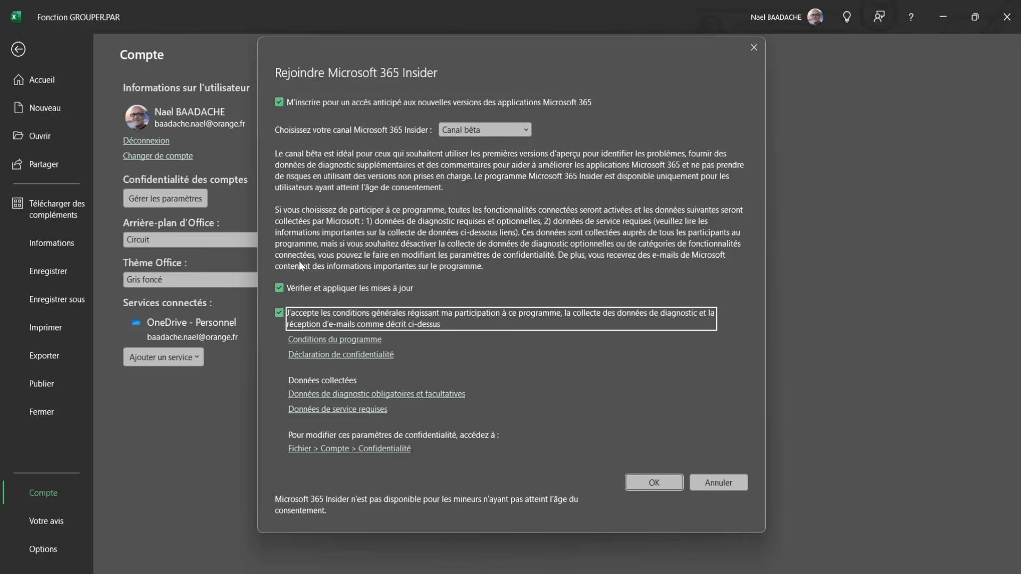
pyautogui.click(732, 484)
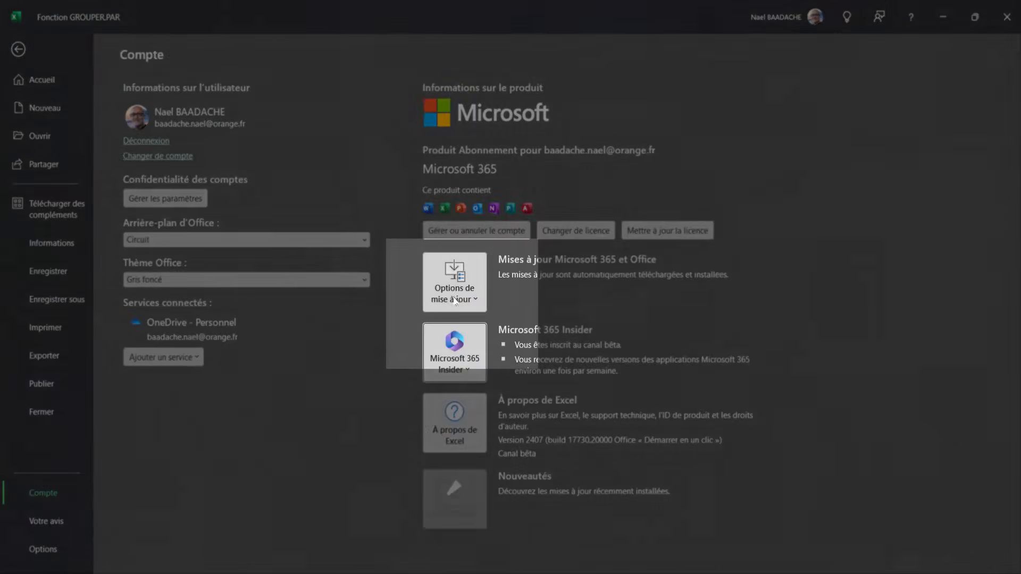
# Check the available Office update options in the account settings and return to the worksheet.
pyautogui.click(455, 287)
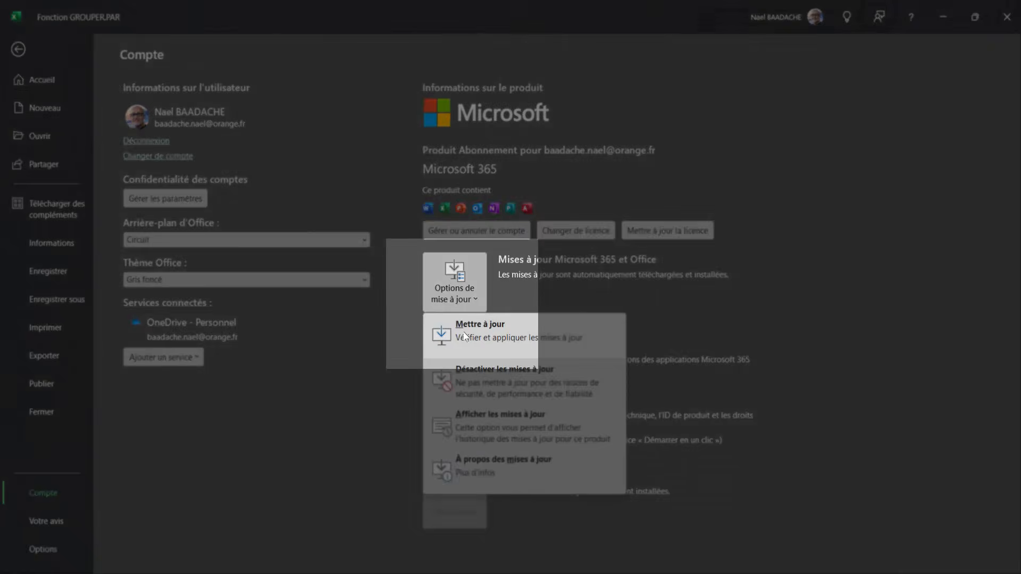
pyautogui.click(313, 384)
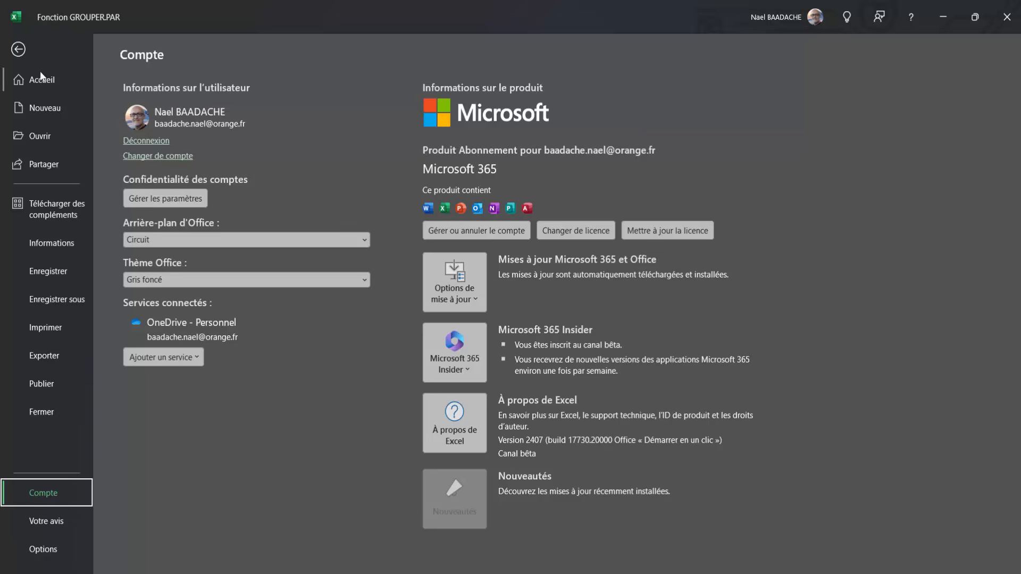
pyautogui.click(17, 50)
# Convert the data range A2:F26 on the Données sheet into a table with headers.
pyautogui.click(178, 270)
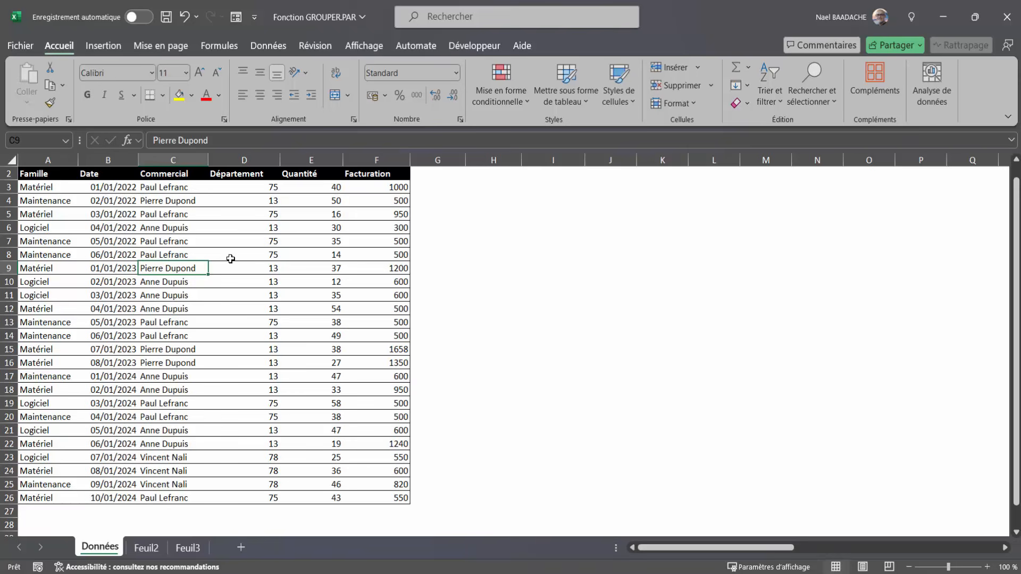
pyautogui.click(247, 239)
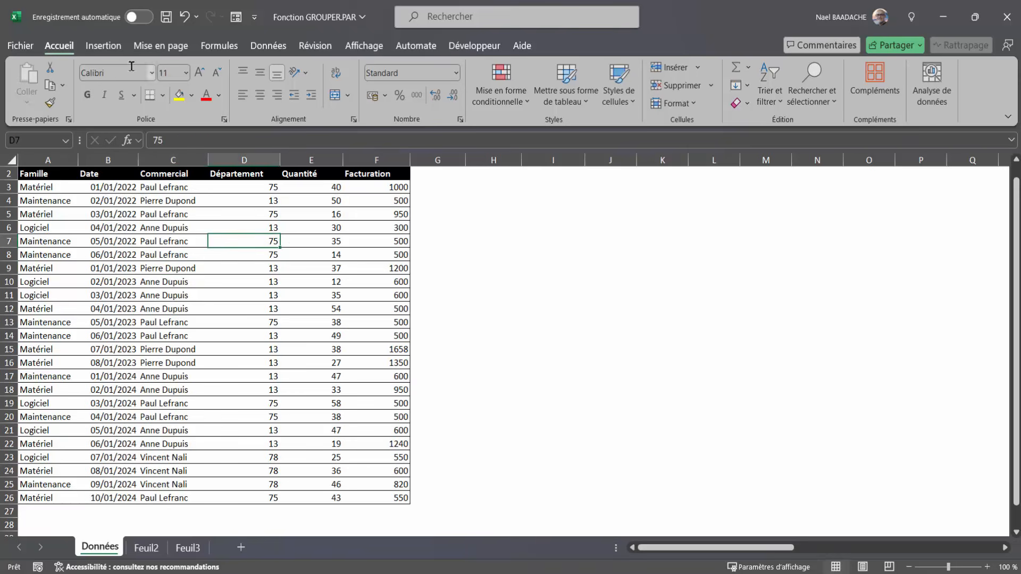
pyautogui.click(103, 47)
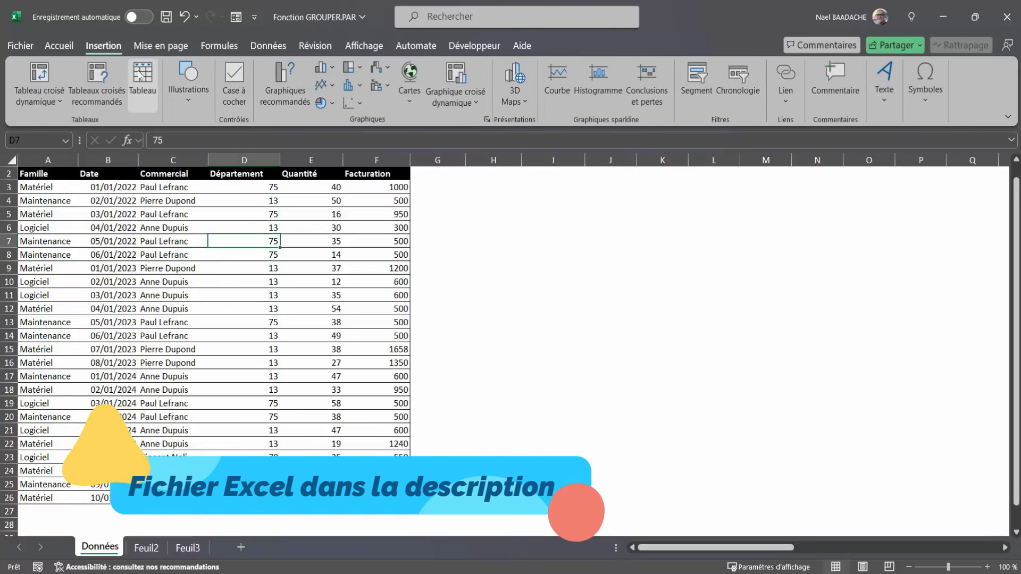
pyautogui.click(141, 80)
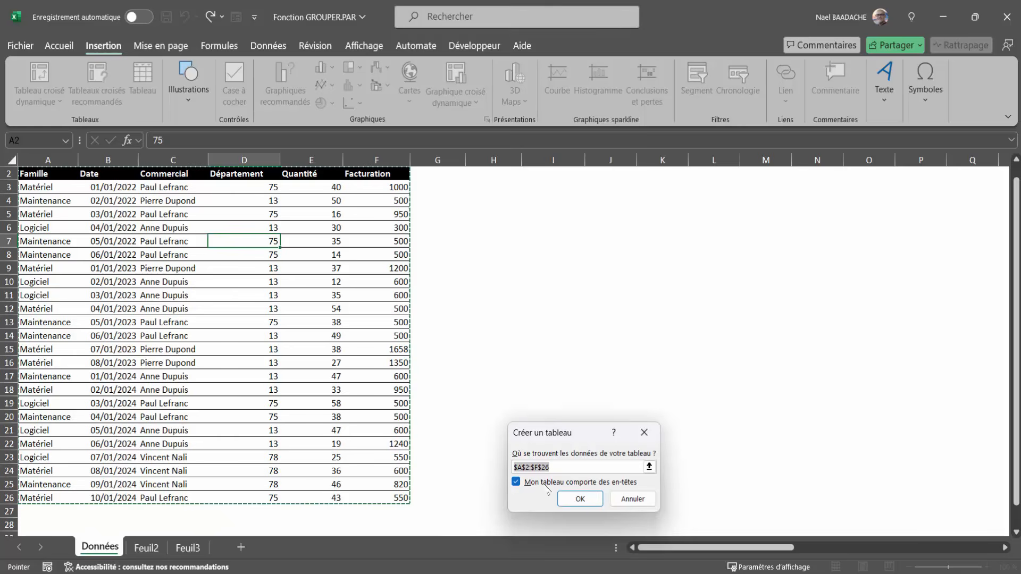
pyautogui.click(581, 501)
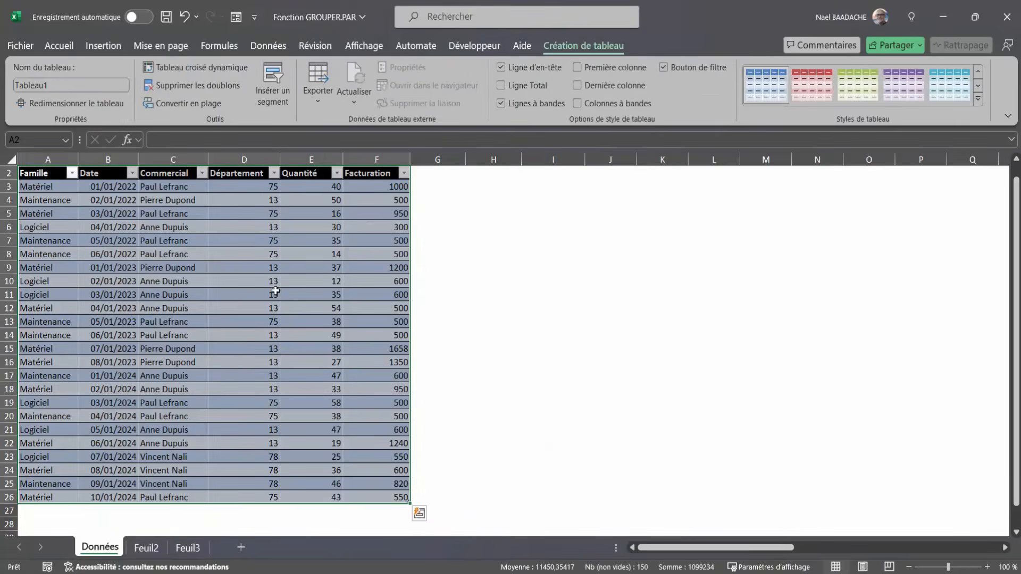
# Apply the light table style with a black header row and black row lines to the new table.
pyautogui.click(272, 293)
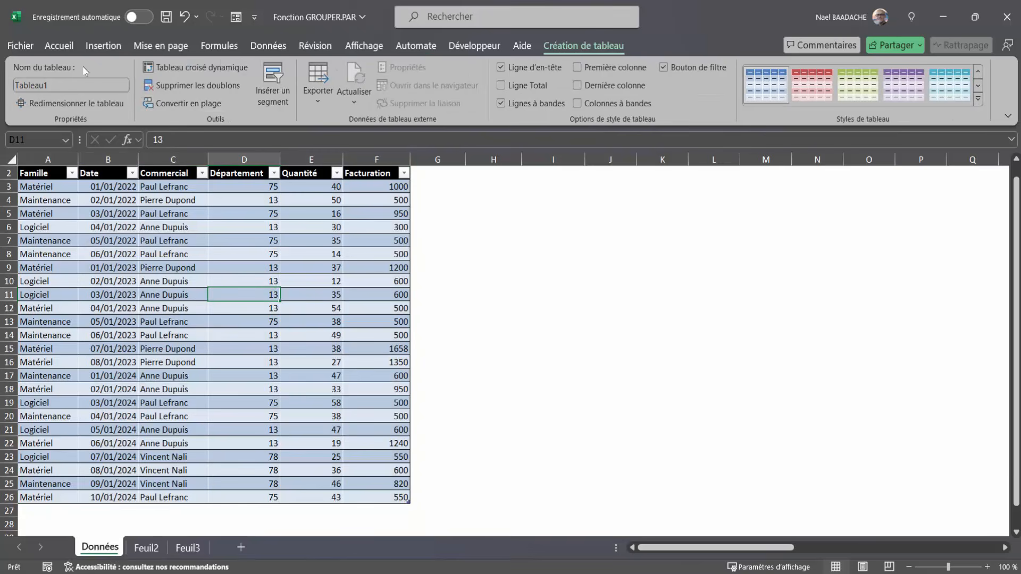
pyautogui.click(58, 44)
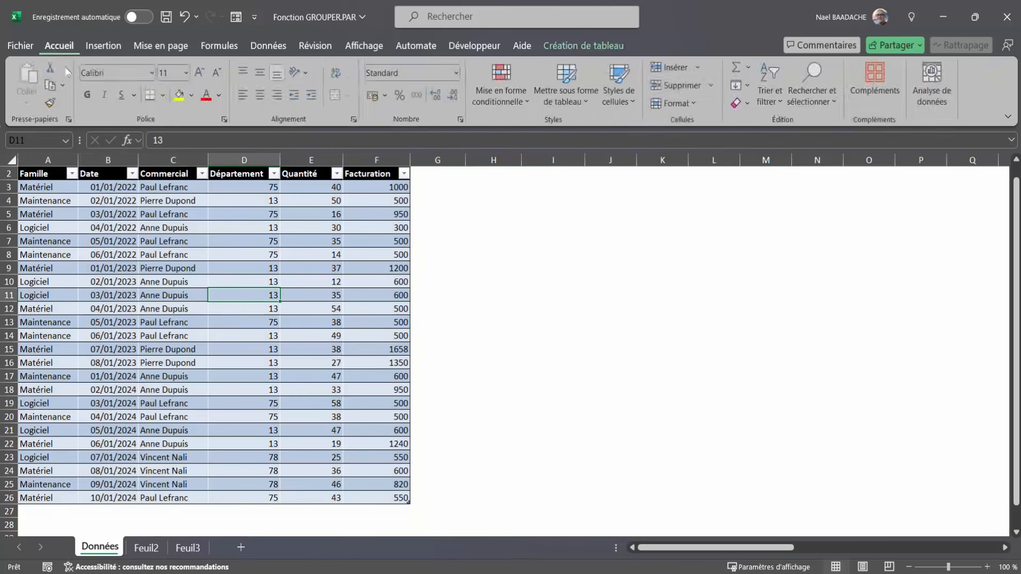
pyautogui.click(568, 102)
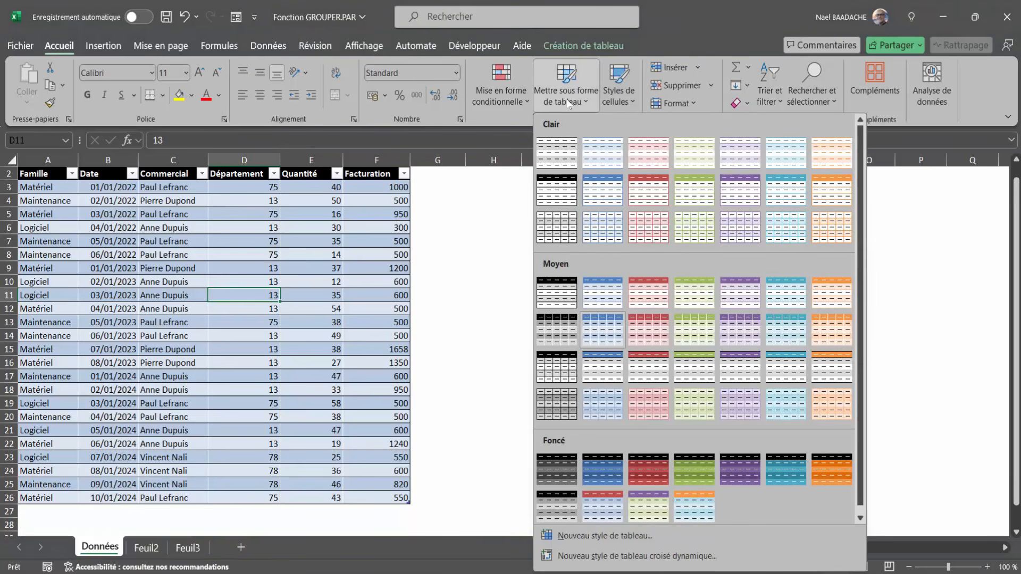
pyautogui.click(553, 197)
pyautogui.click(316, 271)
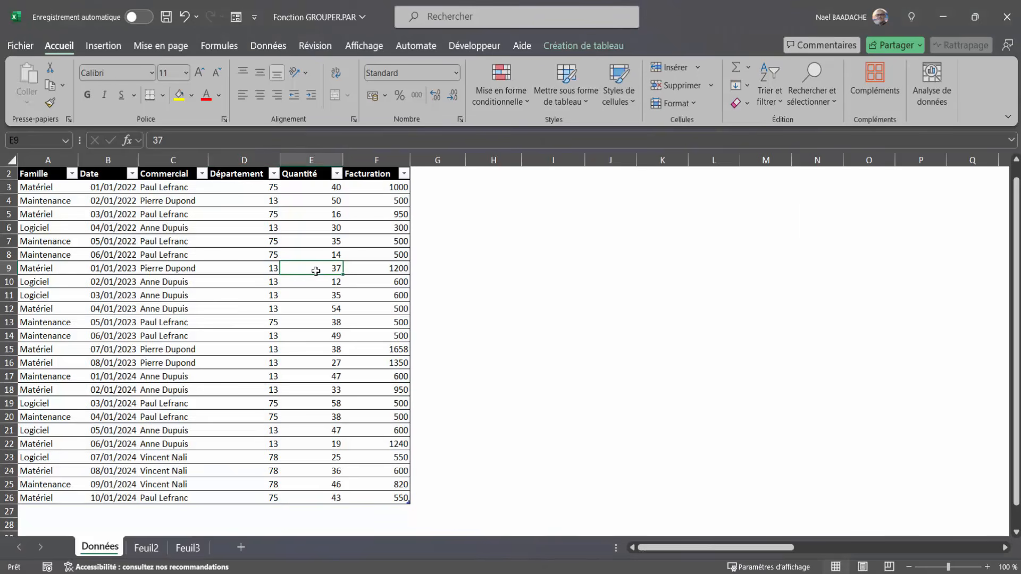
# Examine the table's name and design options.
pyautogui.click(190, 240)
pyautogui.click(197, 268)
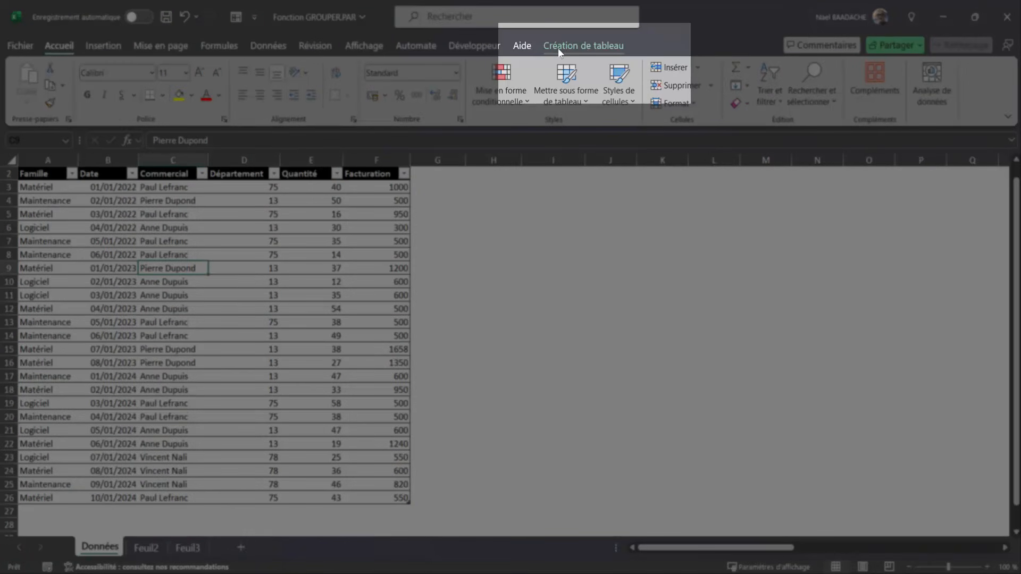
pyautogui.click(561, 49)
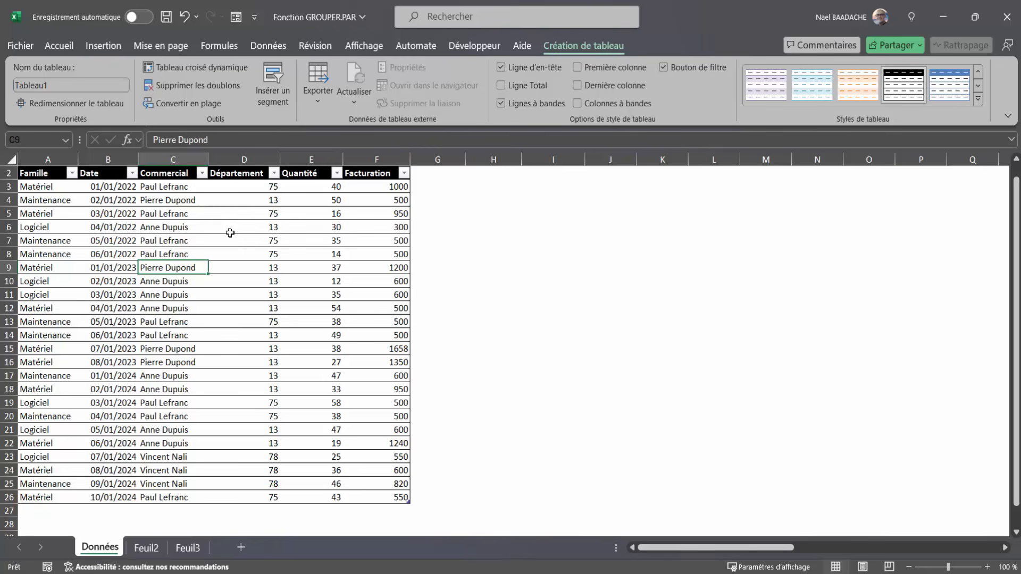
pyautogui.click(229, 233)
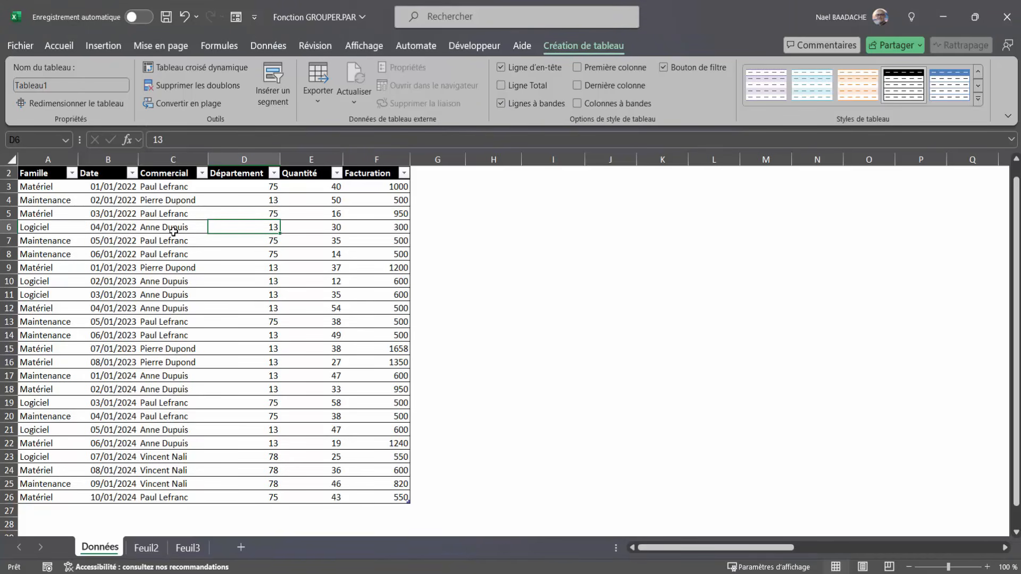
# Insert a pivot table based on Tableau1 in the existing worksheet at cell H3 of the Données sheet.
pyautogui.click(173, 232)
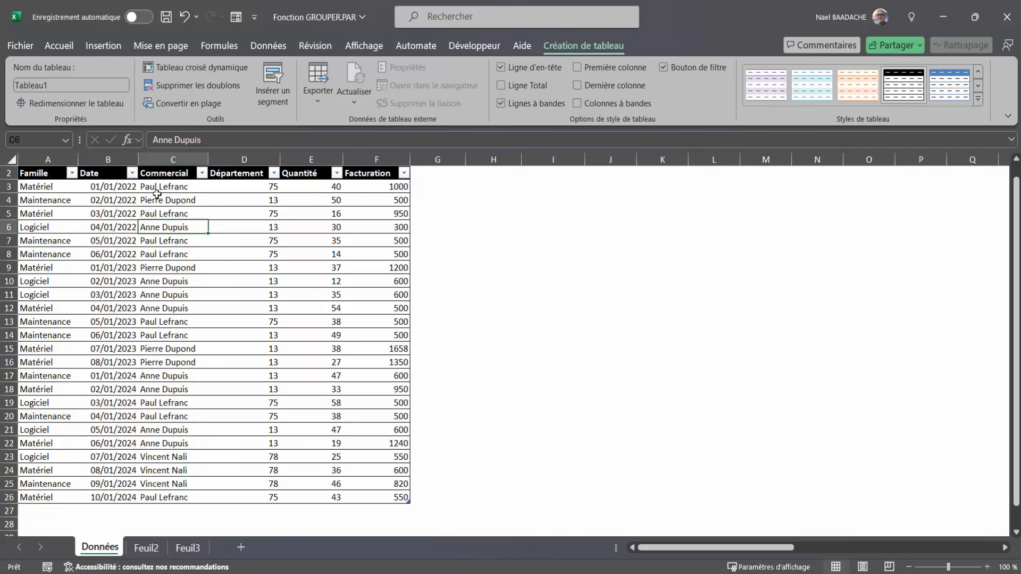
pyautogui.click(107, 46)
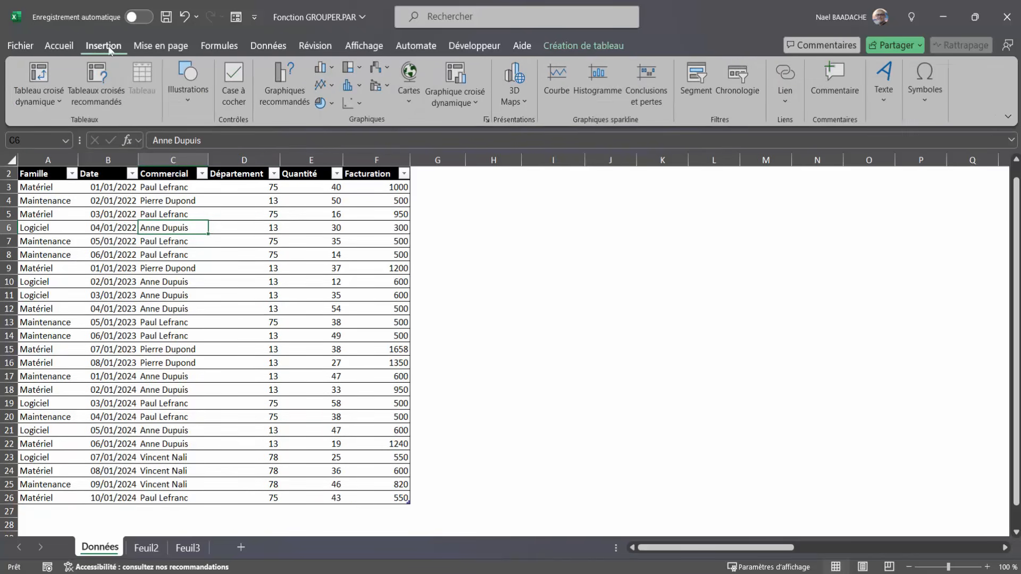
pyautogui.click(41, 74)
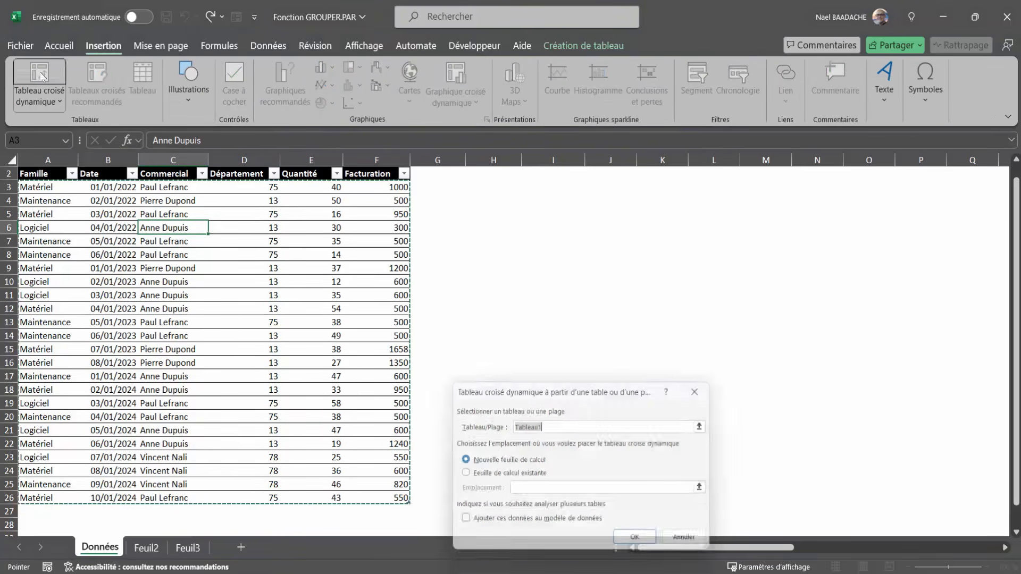
pyautogui.moveTo(493, 400); pyautogui.dragTo(175, 181)
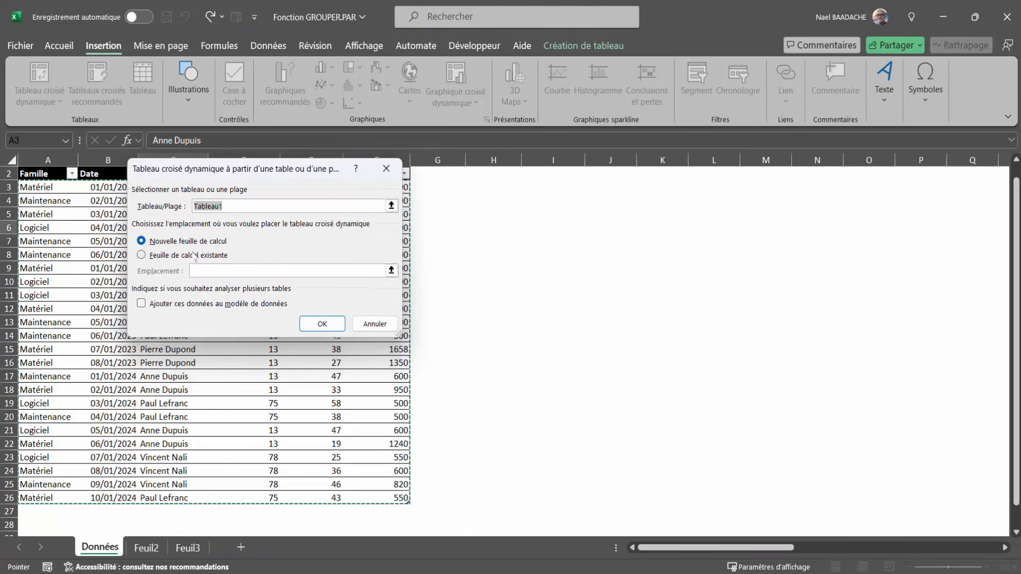
pyautogui.click(142, 255)
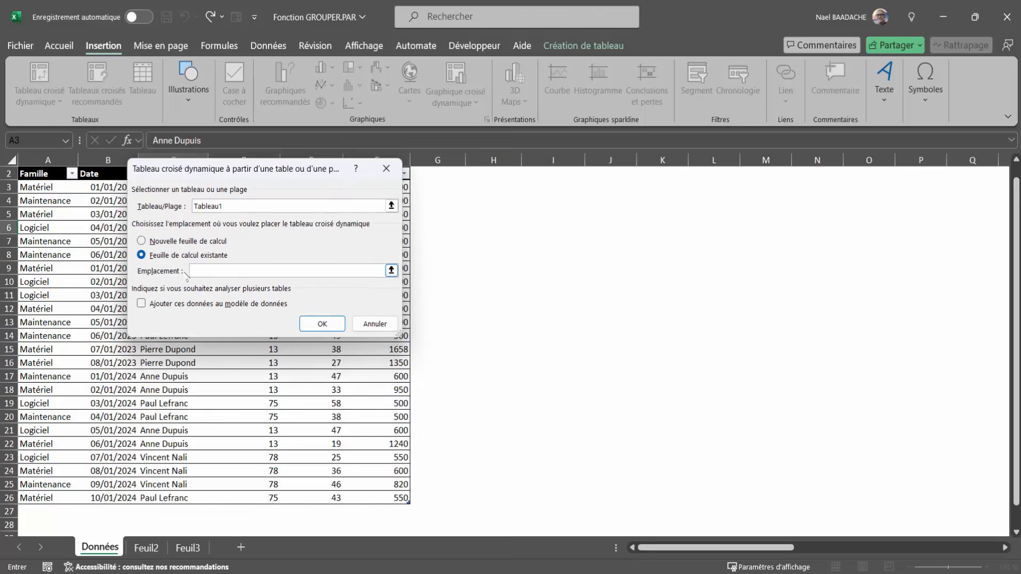
pyautogui.click(509, 188)
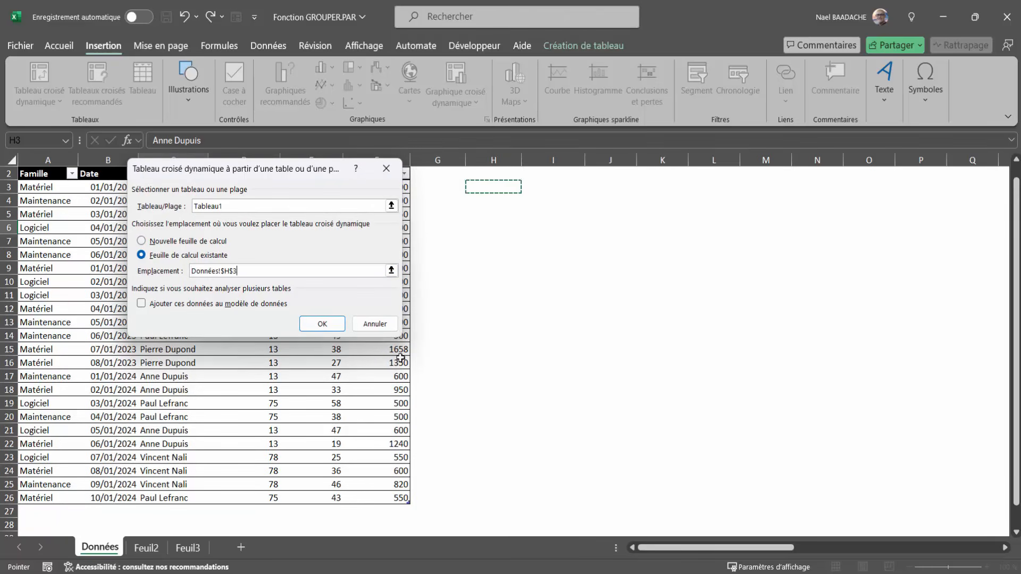
pyautogui.click(322, 324)
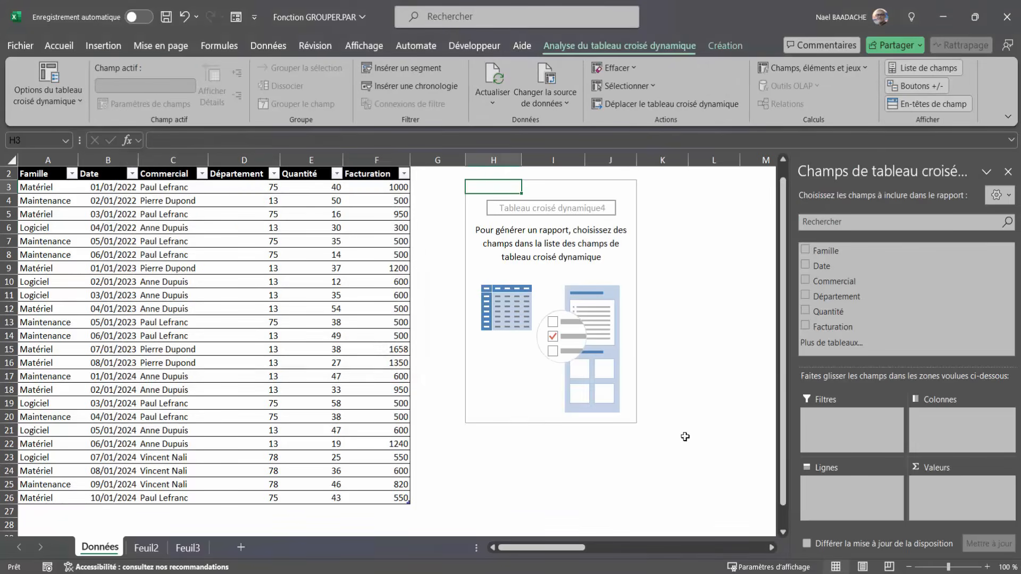
# Build the pivot table with Facturation as values, Commercial as rows and Date as columns, and close the field list.
pyautogui.moveTo(833, 328); pyautogui.dragTo(969, 505)
pyautogui.moveTo(850, 282); pyautogui.dragTo(849, 495)
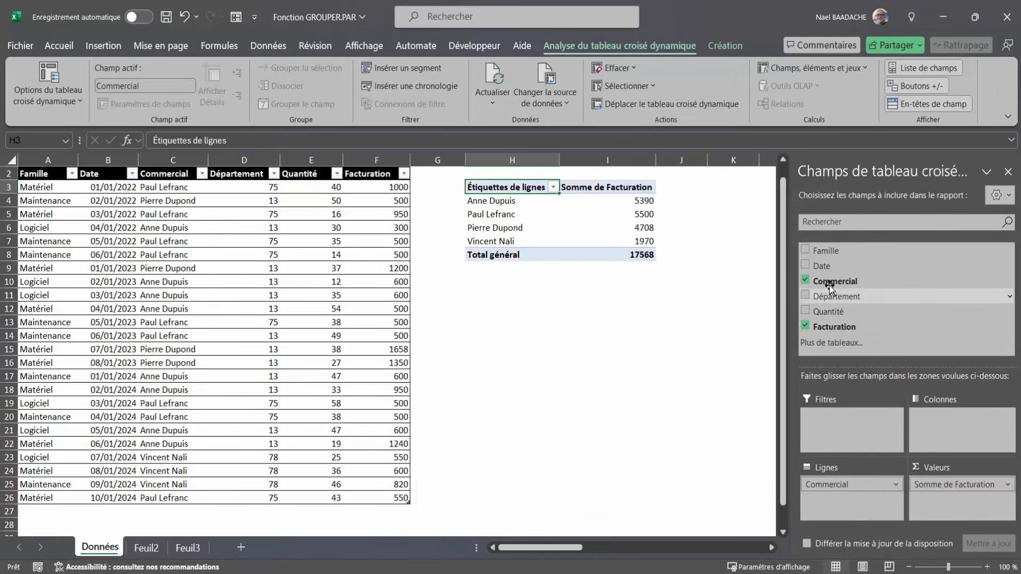
pyautogui.moveTo(824, 271); pyautogui.dragTo(937, 441)
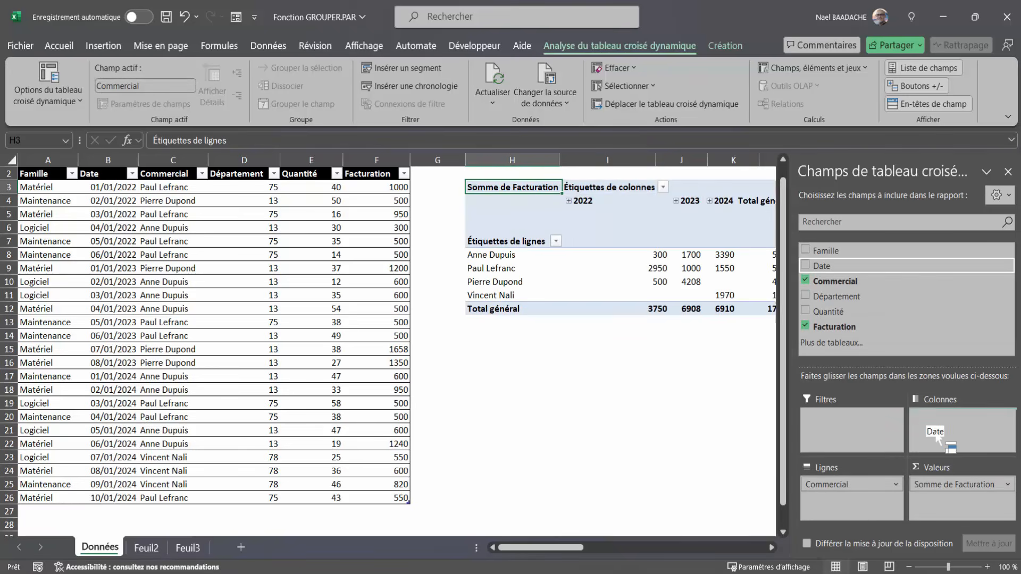
pyautogui.click(1009, 171)
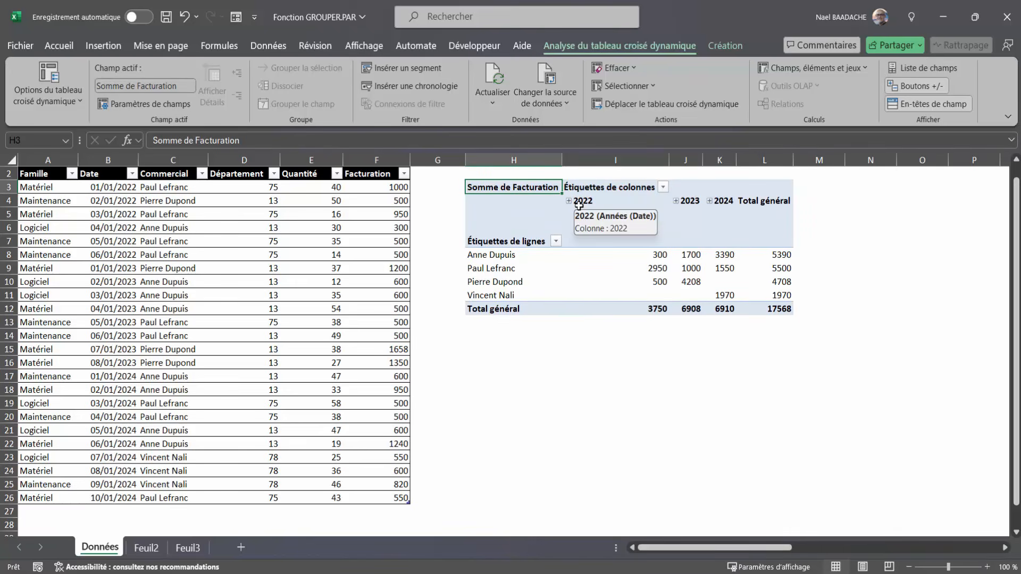
# Expand the pivot table's 2022 column group through Trimestre1 and janv down to the individual dates.
pyautogui.moveTo(107, 188); pyautogui.dragTo(109, 394)
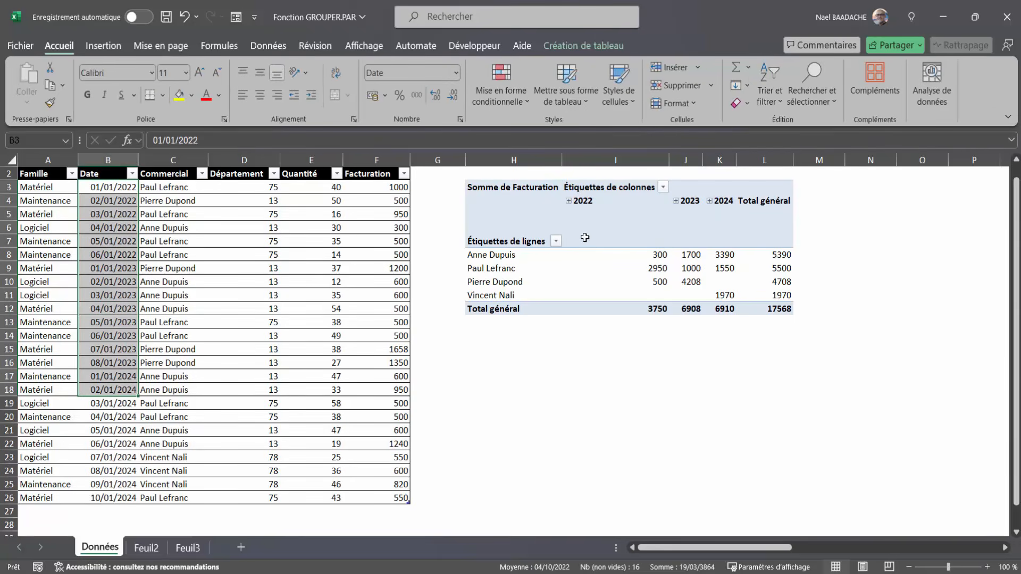
pyautogui.click(569, 201)
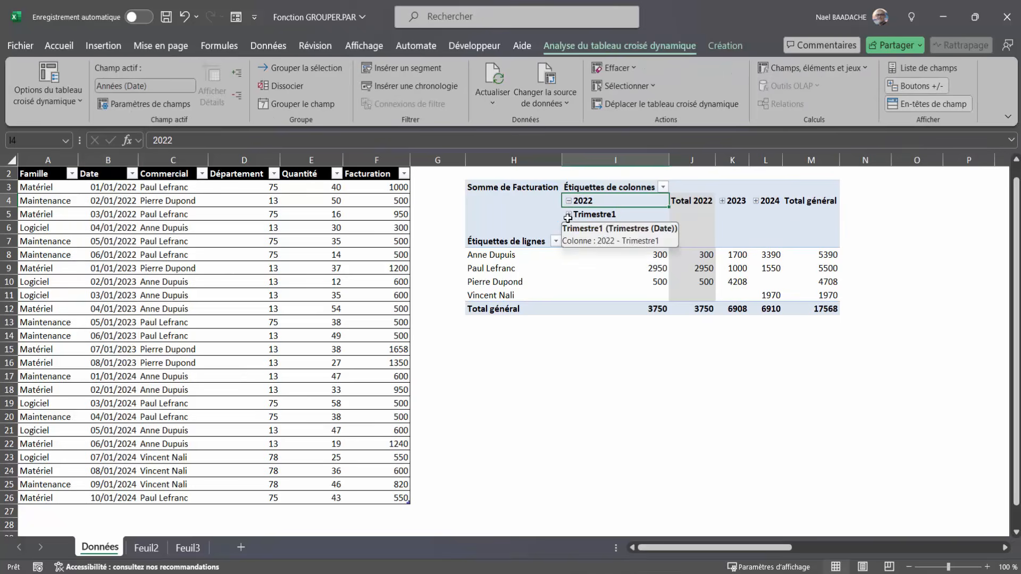
pyautogui.click(568, 215)
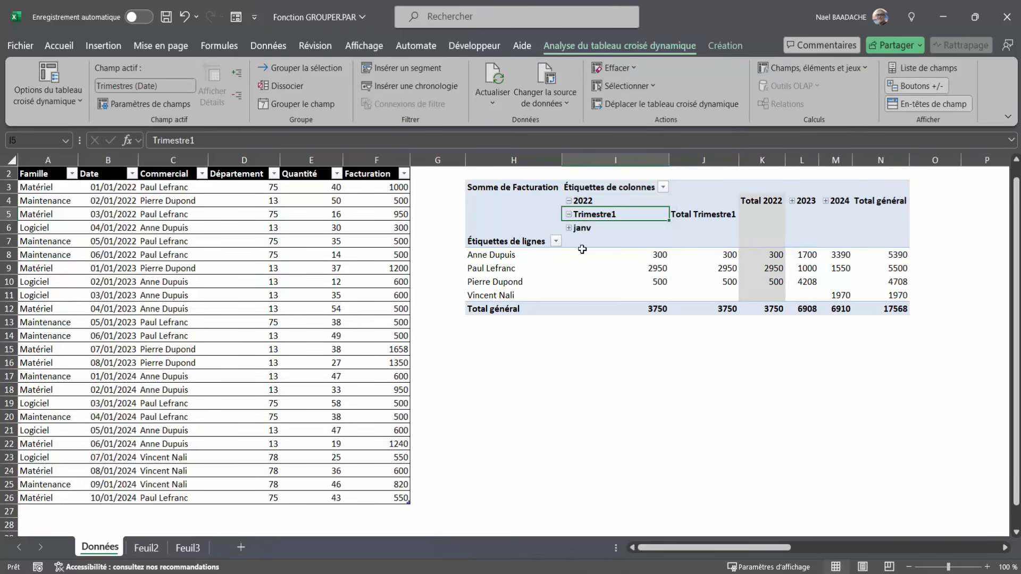
pyautogui.click(568, 228)
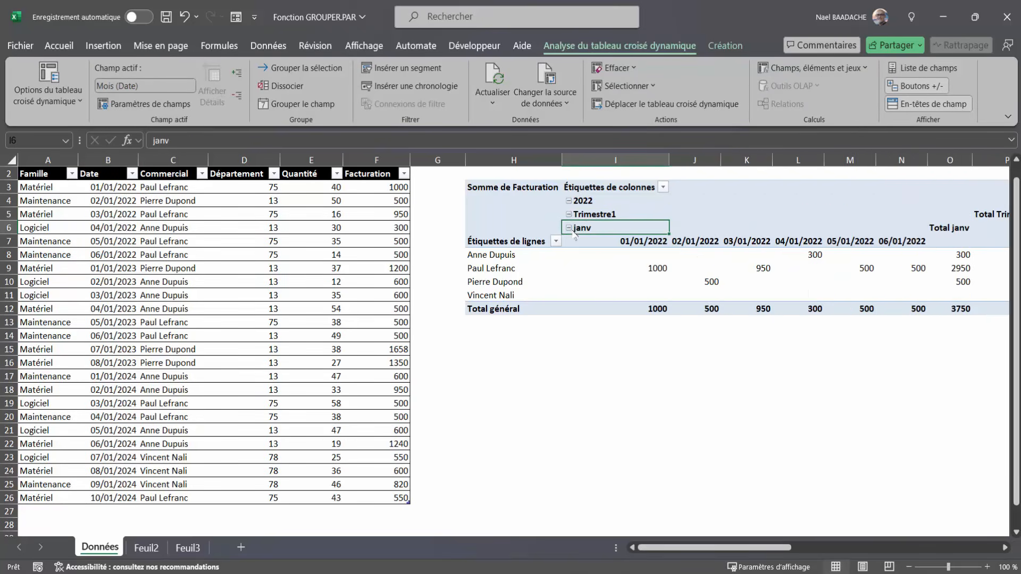
# Collapse the pivot table's 2022 column group so invoicing is summarised by year.
pyautogui.click(568, 201)
pyautogui.click(605, 358)
pyautogui.click(583, 268)
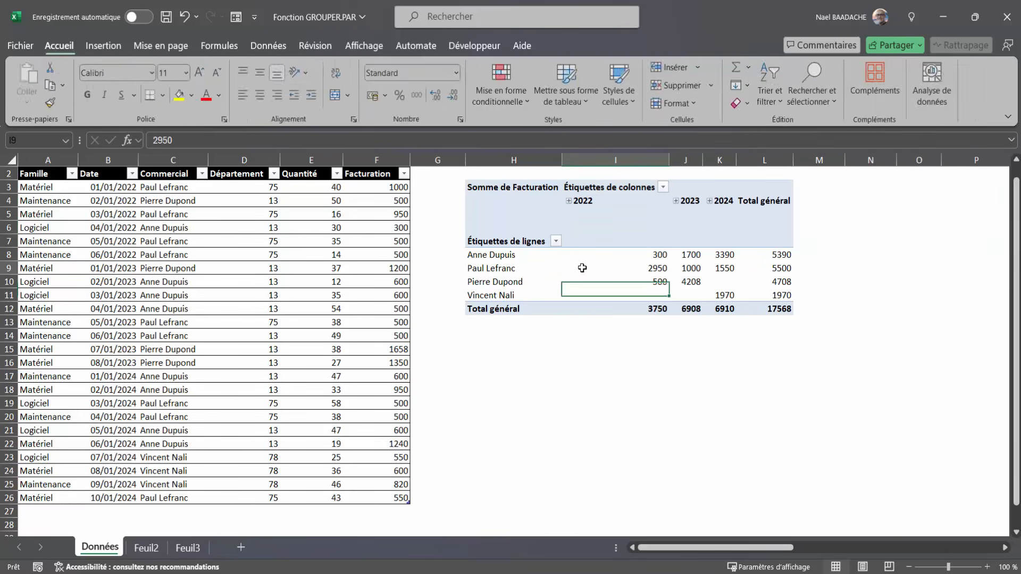
# Set the Facturation value in cell F3 of the data table to 10000.
pyautogui.click(383, 190)
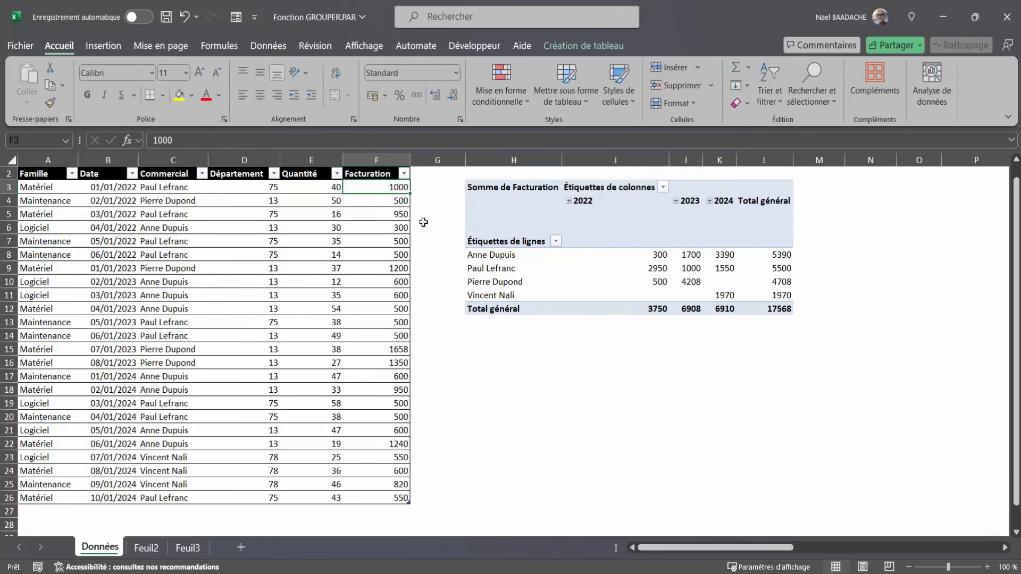
pyautogui.write('10000')
pyautogui.press('Return')
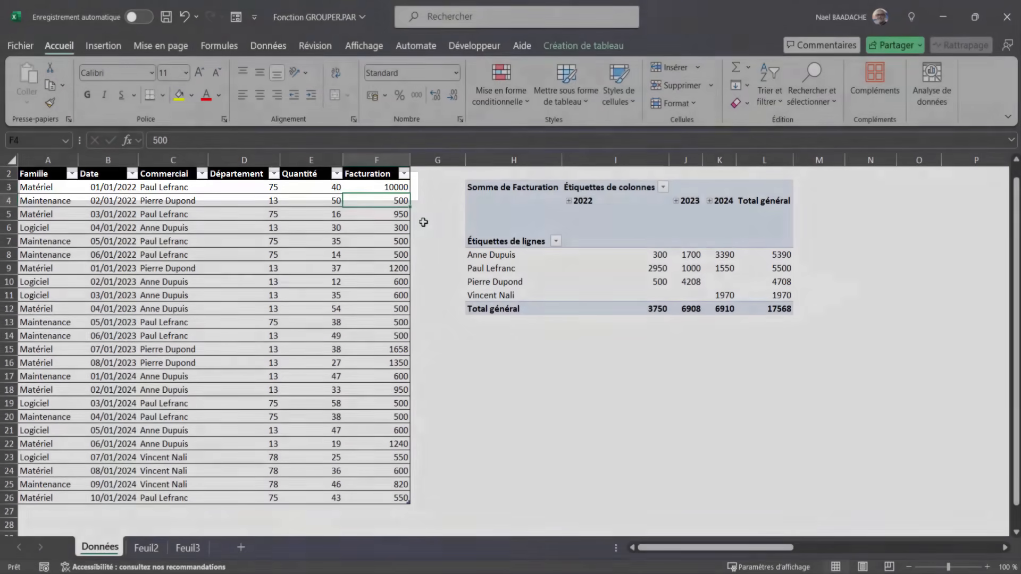
# Refresh all data with Actualiser tout and check the pivot table's 2022 grand total.
pyautogui.click(665, 269)
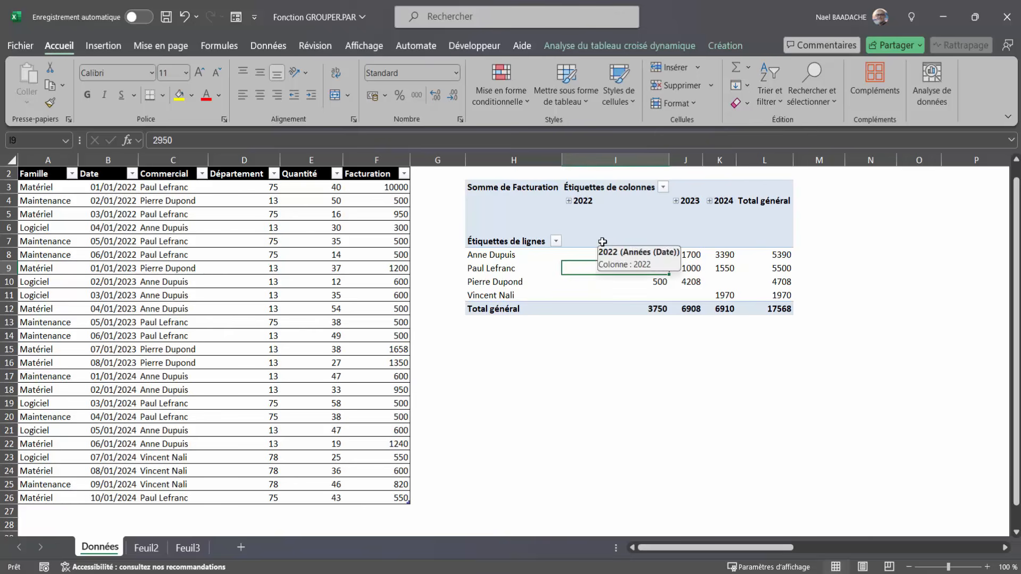
pyautogui.click(612, 45)
pyautogui.click(488, 109)
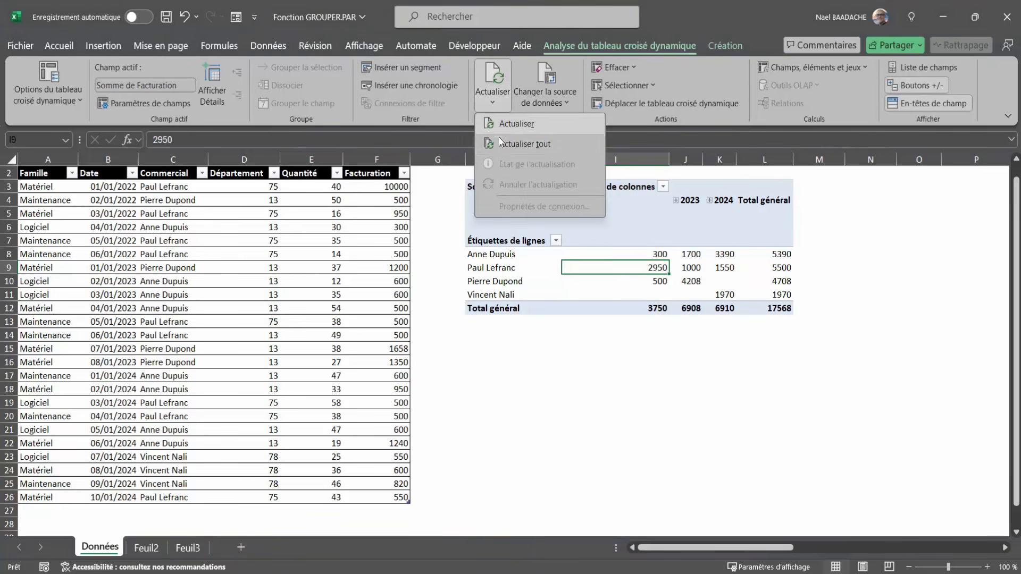
pyautogui.click(502, 145)
pyautogui.click(653, 307)
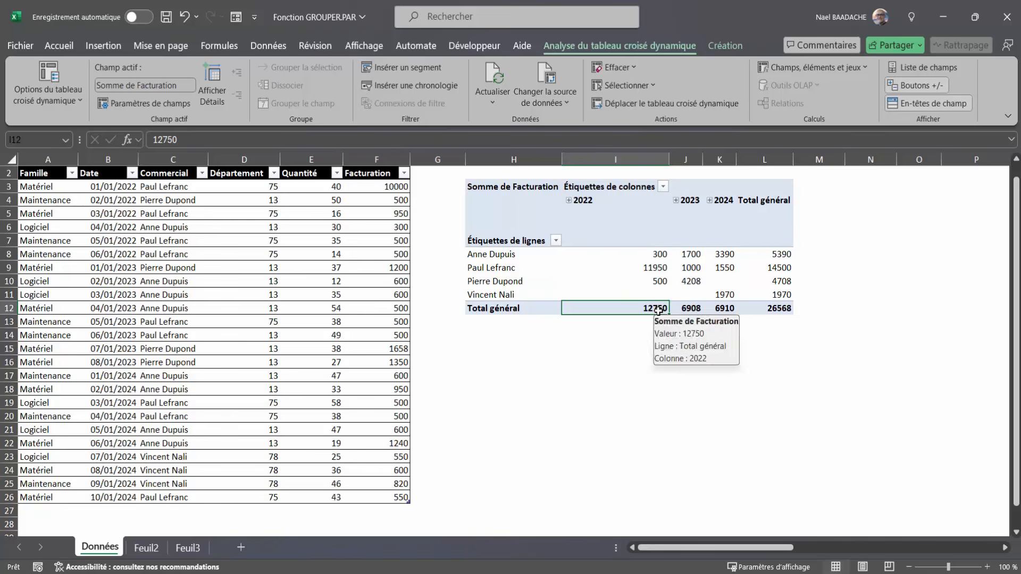
# Refresh only the pivot table with Actualiser from its cell I9.
pyautogui.click(638, 267)
pyautogui.moveTo(638, 268)
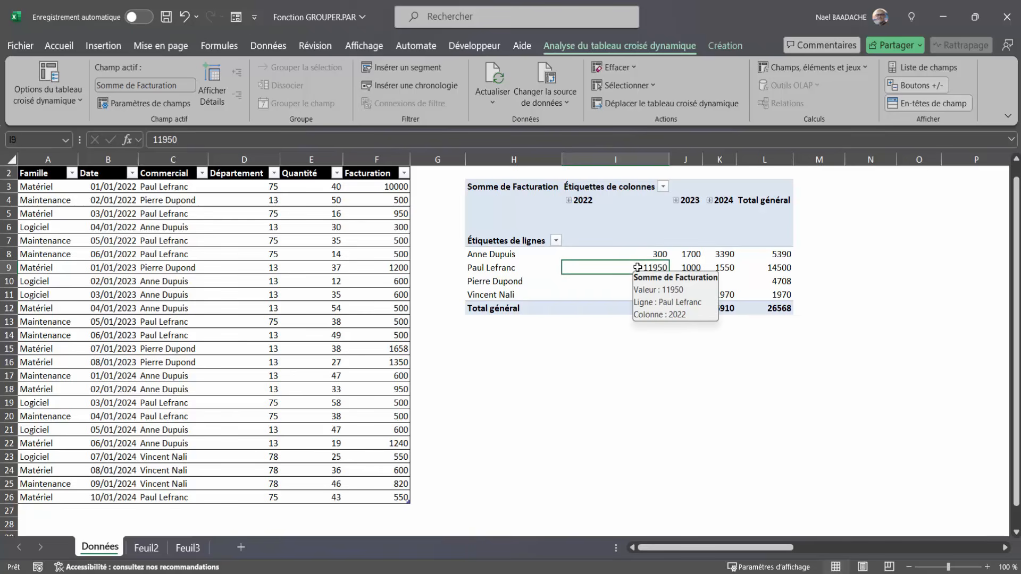
pyautogui.rightClick(638, 268)
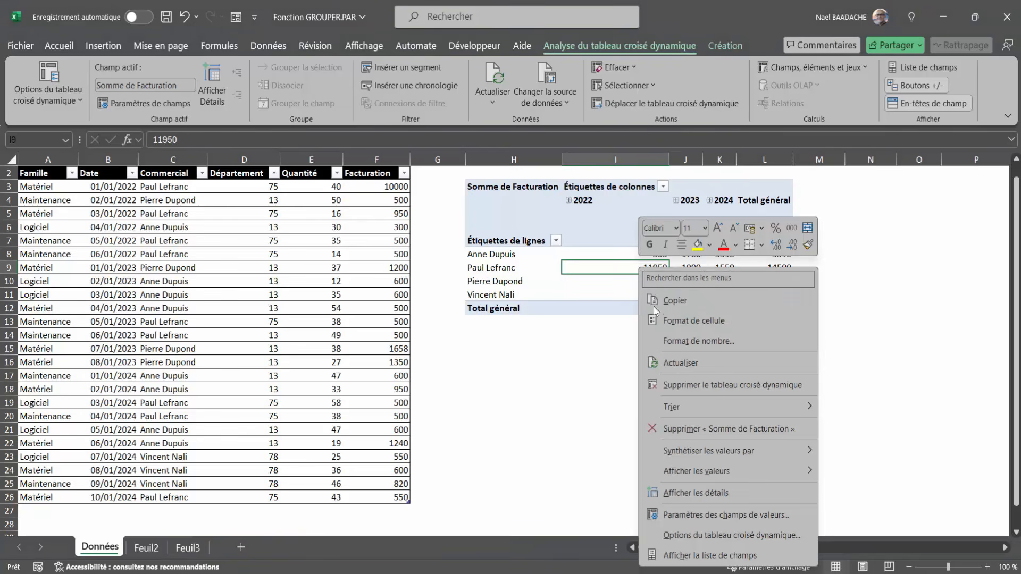
pyautogui.click(669, 366)
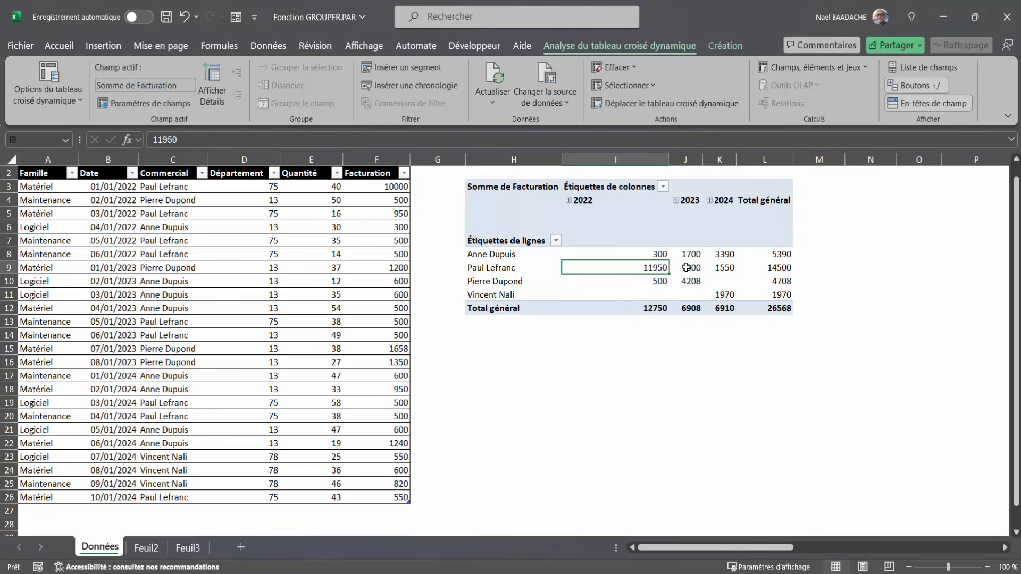
# Delete columns H to L, which contain the pivot table.
pyautogui.click(498, 158)
pyautogui.moveTo(496, 159); pyautogui.dragTo(749, 180)
pyautogui.rightClick(690, 222)
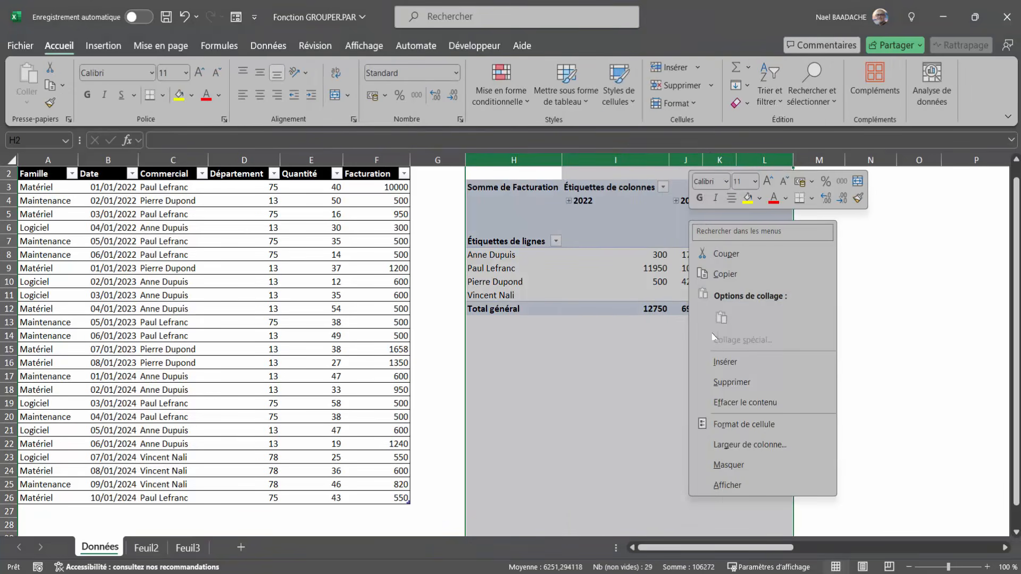
pyautogui.click(732, 382)
pyautogui.click(452, 252)
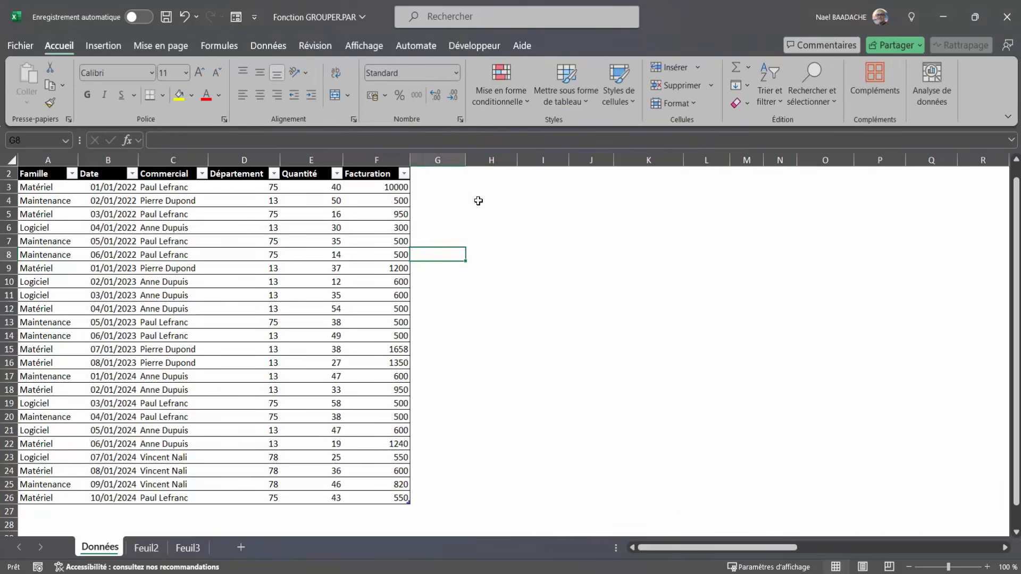
# Start a PIVOTER.PAR formula in cell H4 with Tableau1[Commercial] as row fields and Tableau1[Date] as column fields.
pyautogui.click(479, 201)
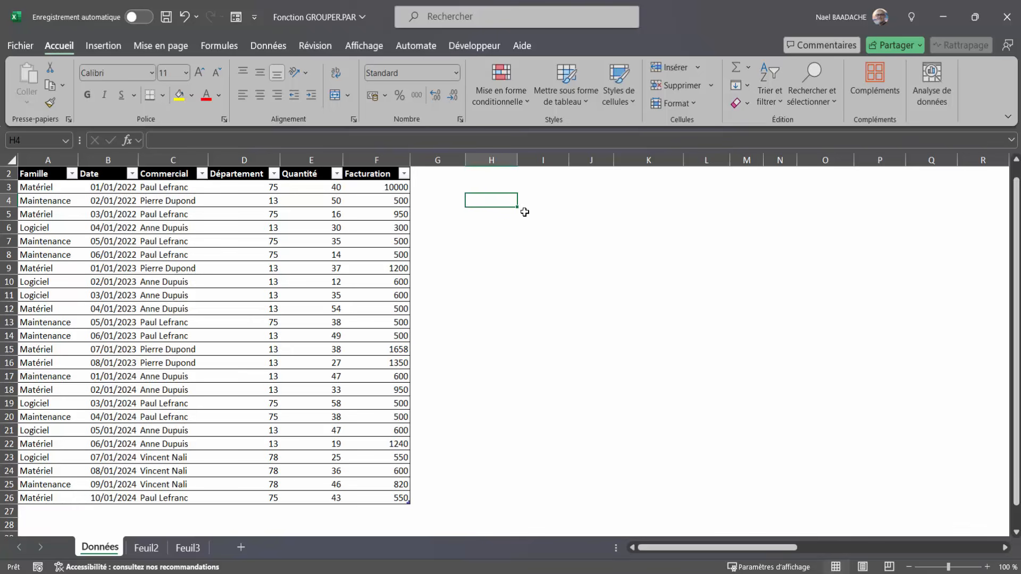
pyautogui.write('=piv')
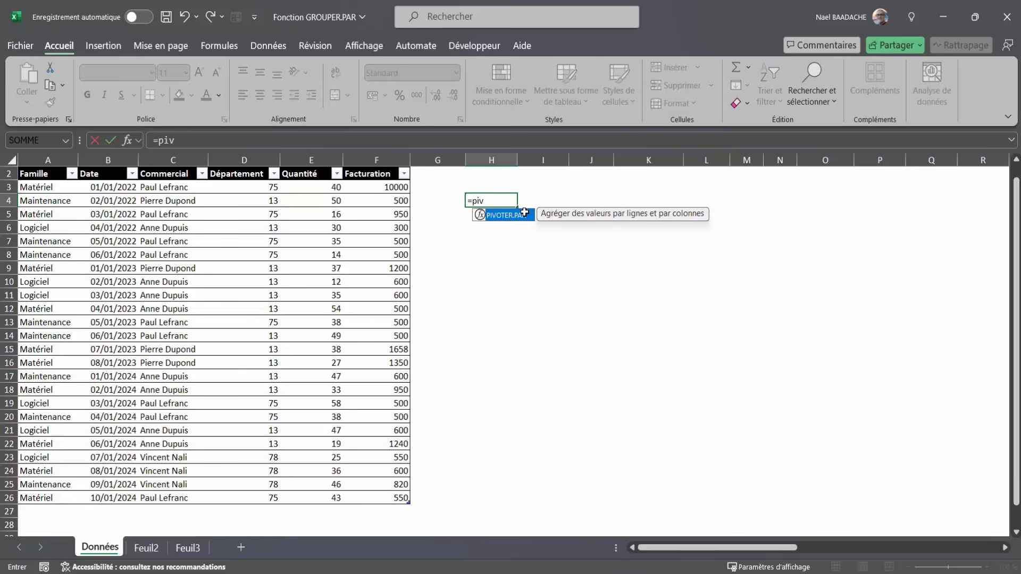
pyautogui.doubleClick(524, 213)
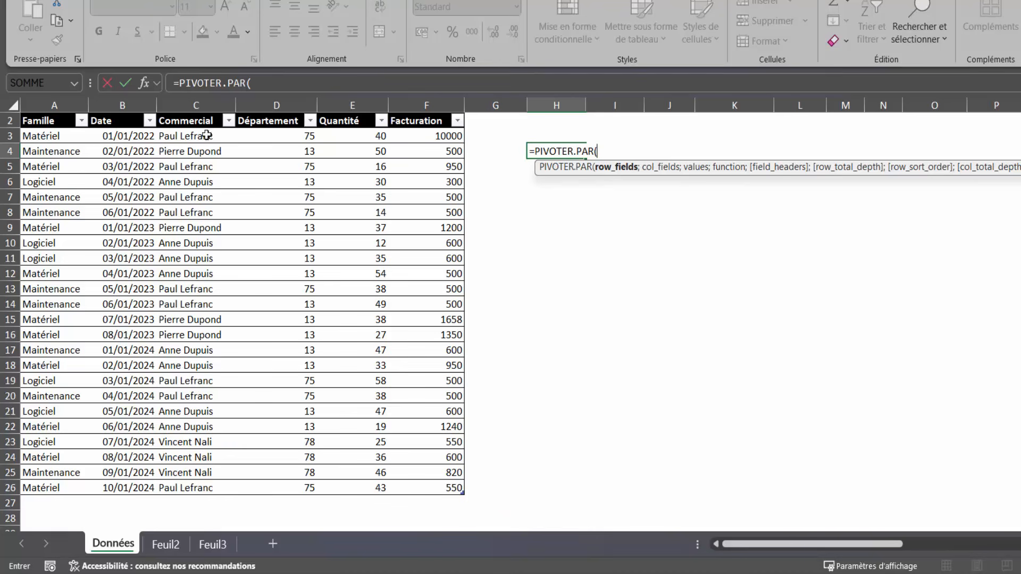
pyautogui.click(177, 111)
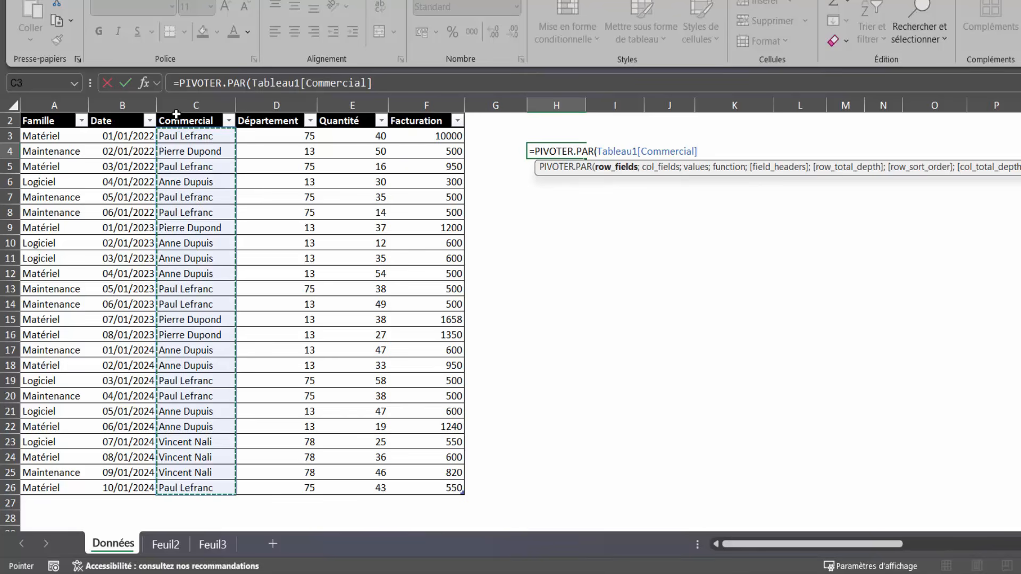
pyautogui.write(';')
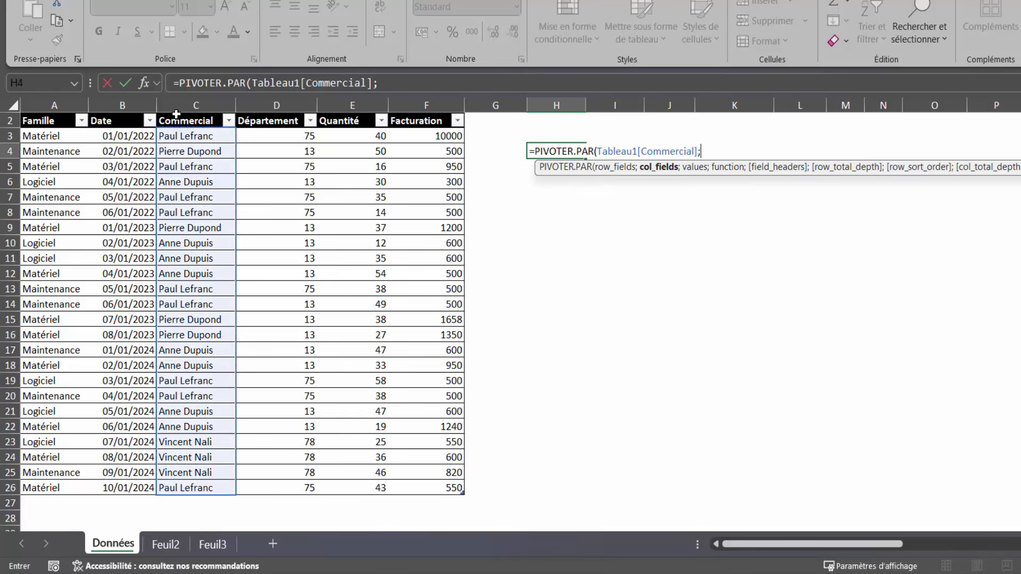
pyautogui.click(112, 110)
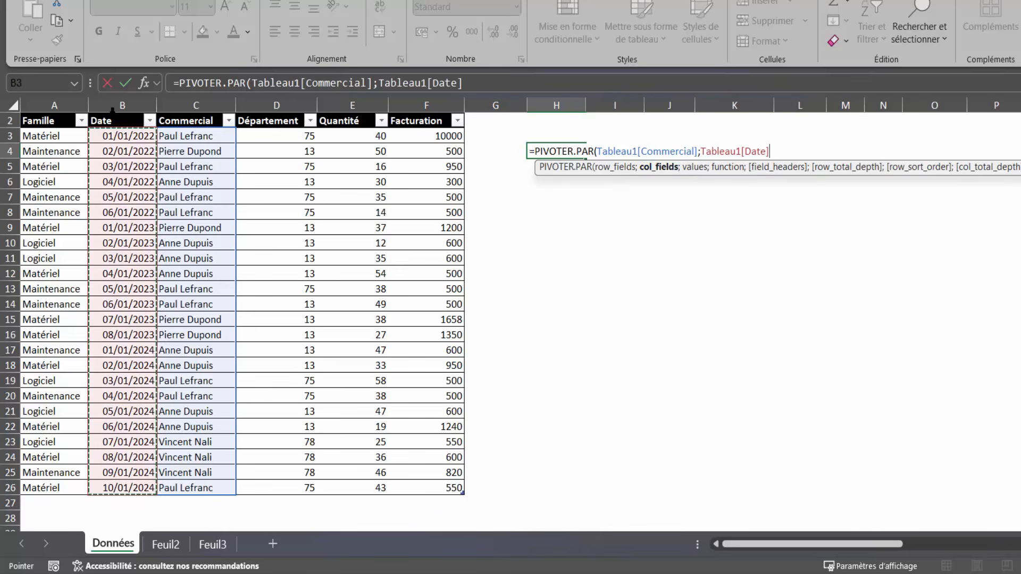
pyautogui.write(';')
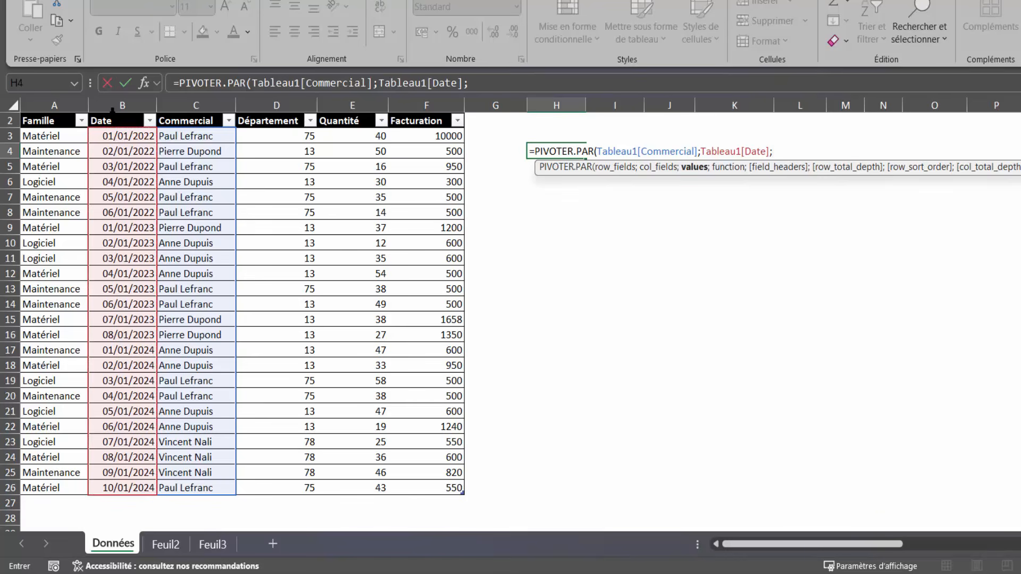
# Complete the PIVOTER.PAR formula with Tableau1[Facturation] as values and SOMME as the function.
pyautogui.click(423, 111)
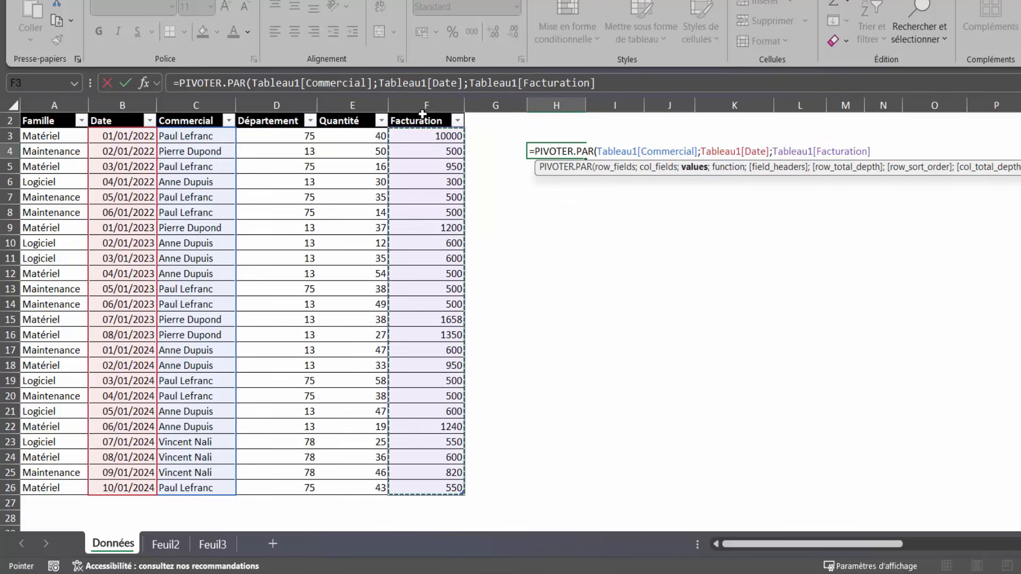
pyautogui.write(';')
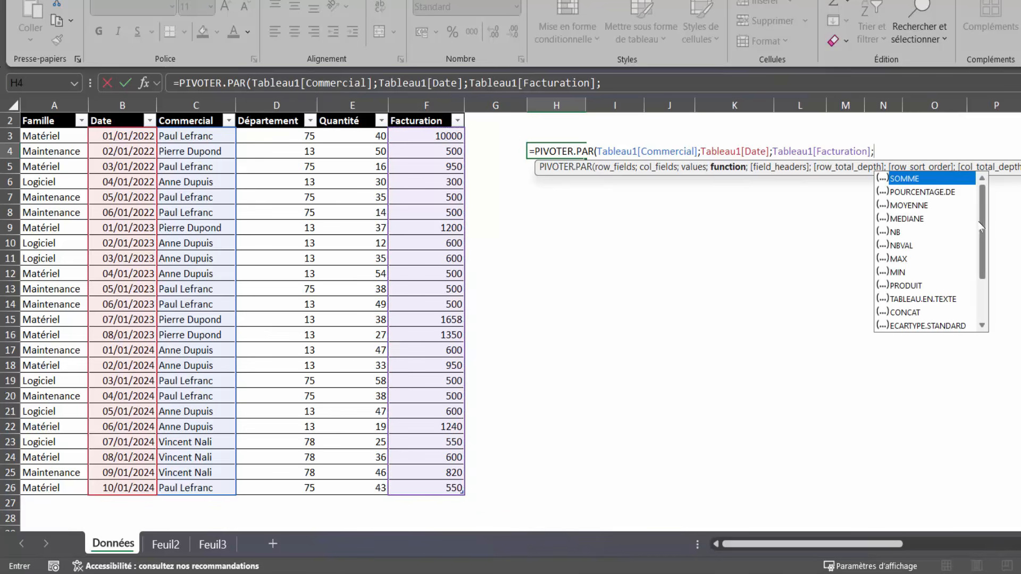
pyautogui.moveTo(982, 224)
pyautogui.mouseDown()
pyautogui.moveTo(982, 287)
pyautogui.moveTo(979, 209)
pyautogui.mouseUp()
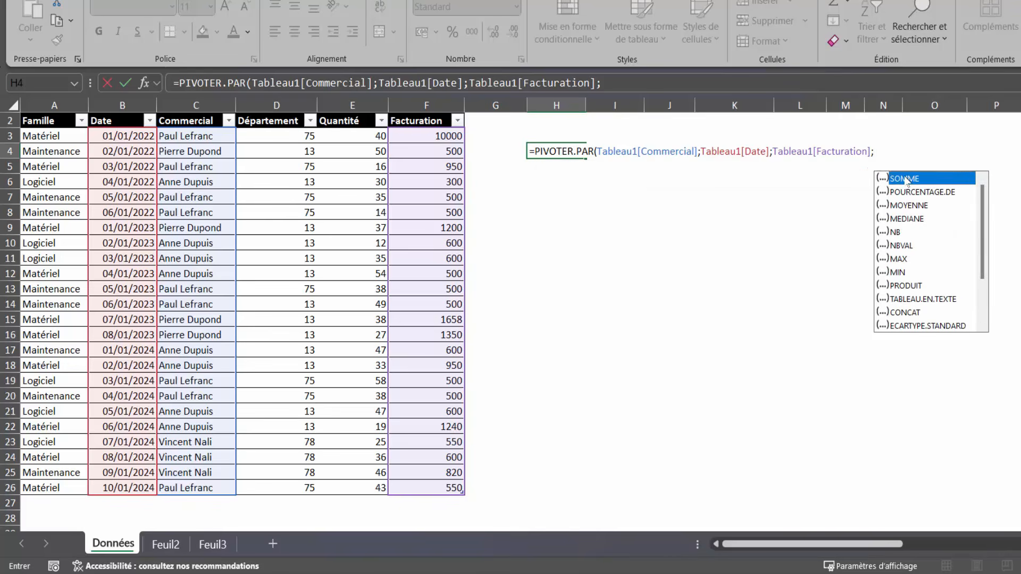
pyautogui.press('Tab')
pyautogui.write(')')
pyautogui.press('Return')
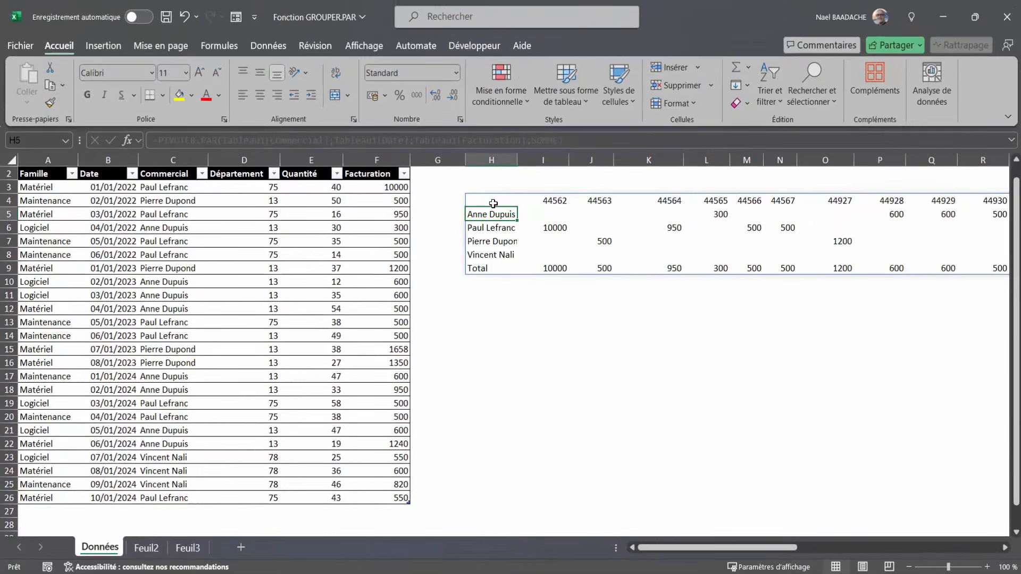
# Edit the formula in H4 to group columns by year, using TEXTE(Tableau1[Date];"aaa") as the column fields.
pyautogui.click(549, 160)
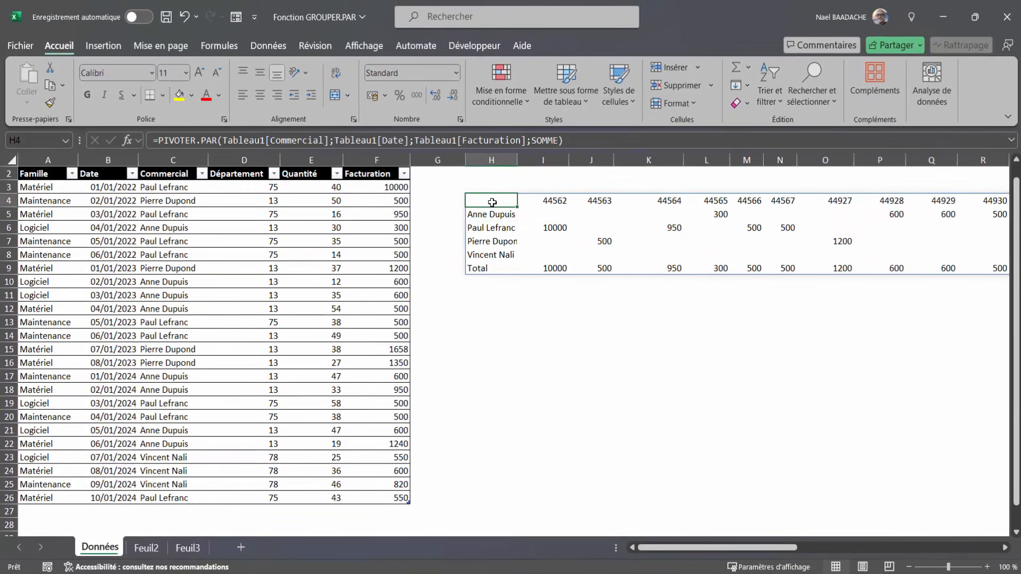
pyautogui.click(339, 140)
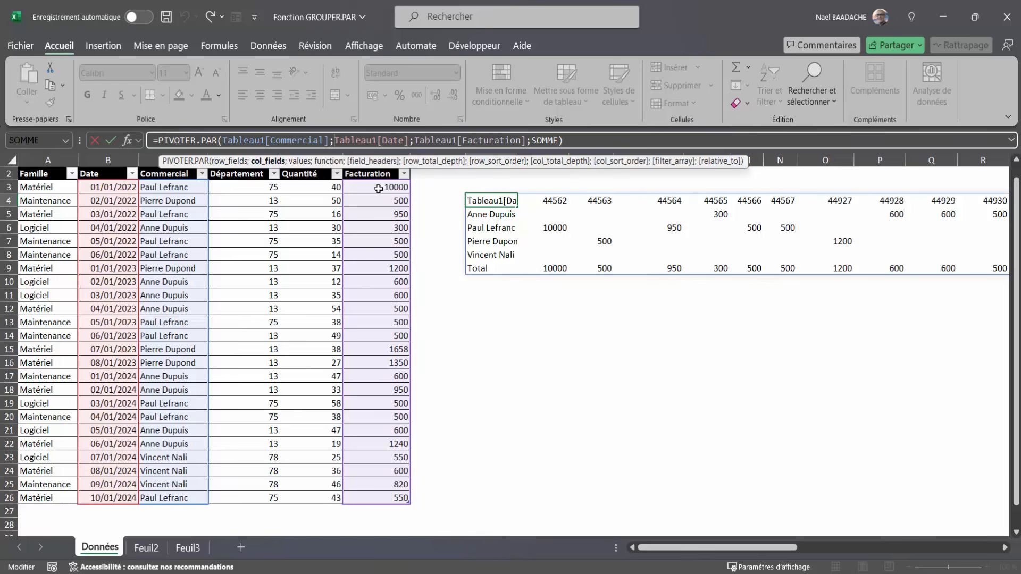
pyautogui.write('texte(')
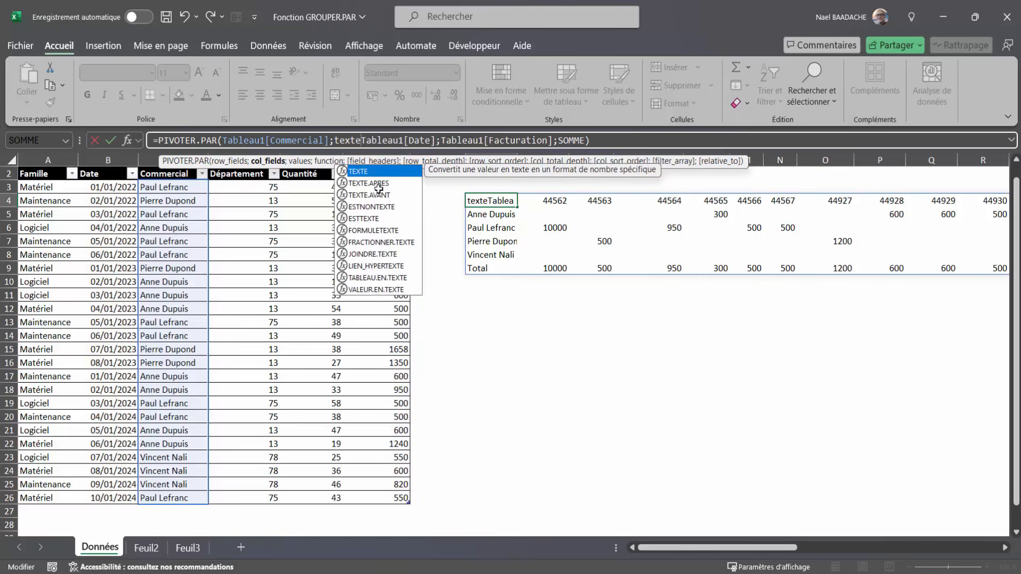
pyautogui.click(441, 140)
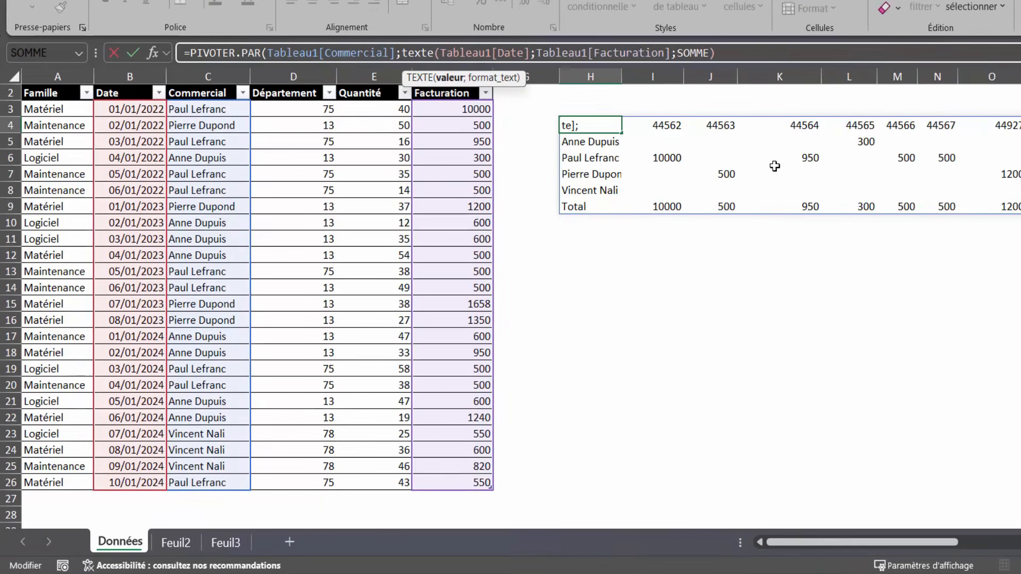
pyautogui.write(';')
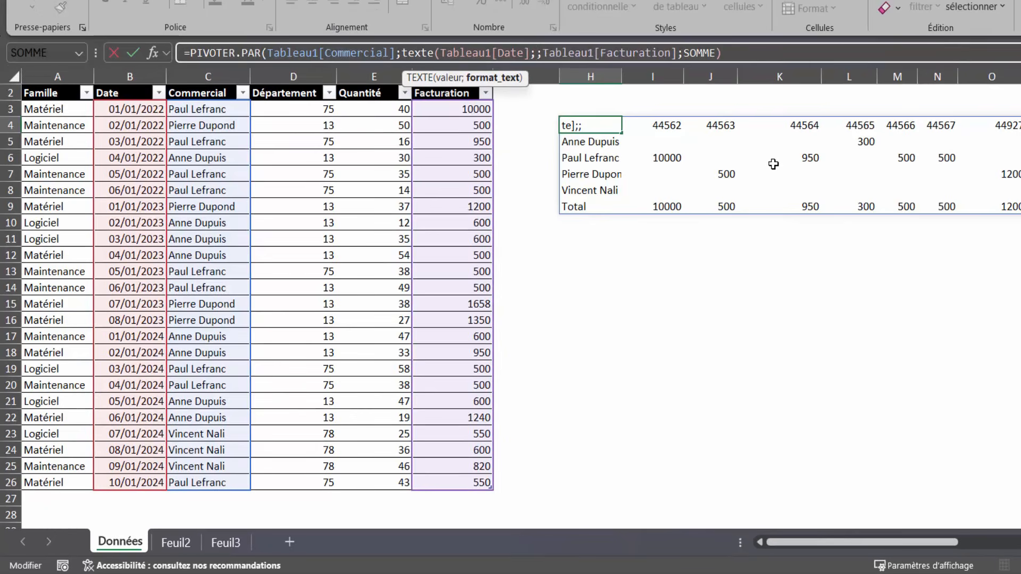
pyautogui.write('"')
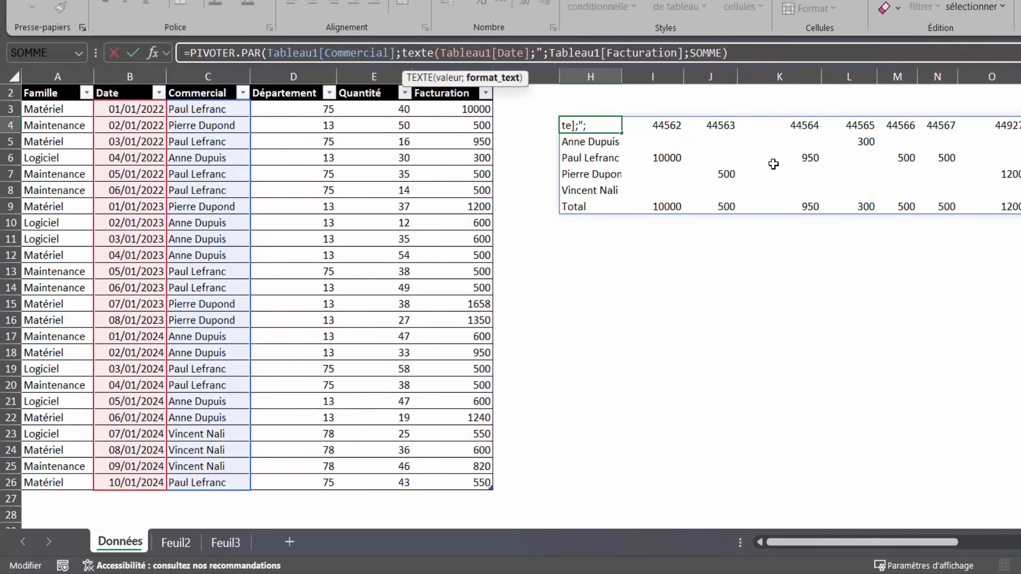
pyautogui.write('aaa')
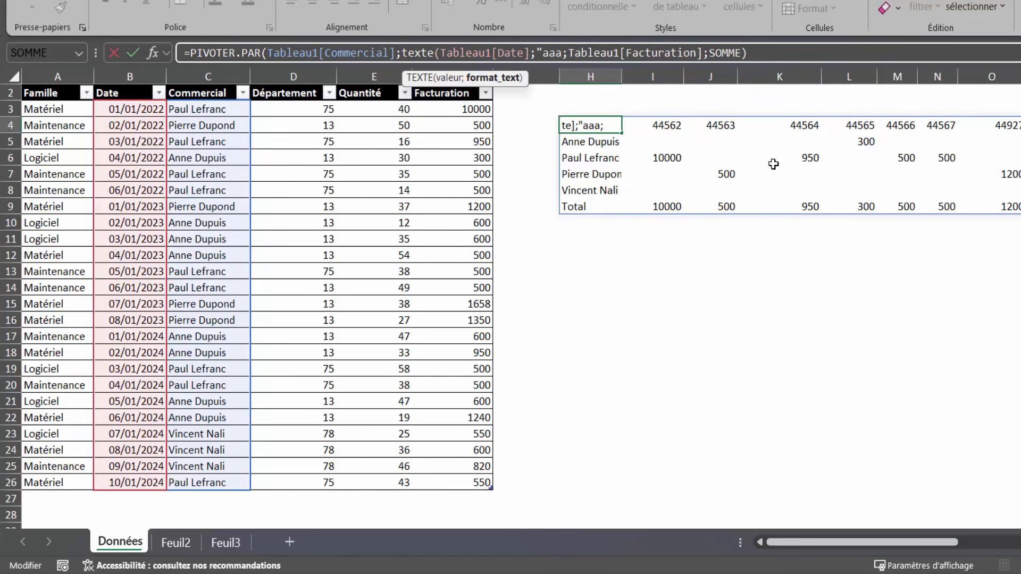
pyautogui.write('")')
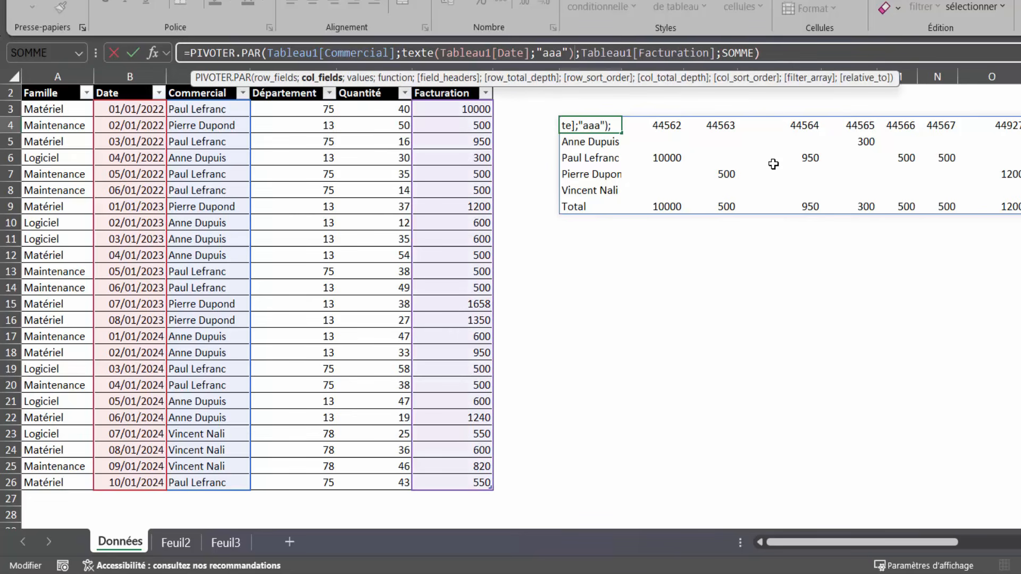
pyautogui.press('Return')
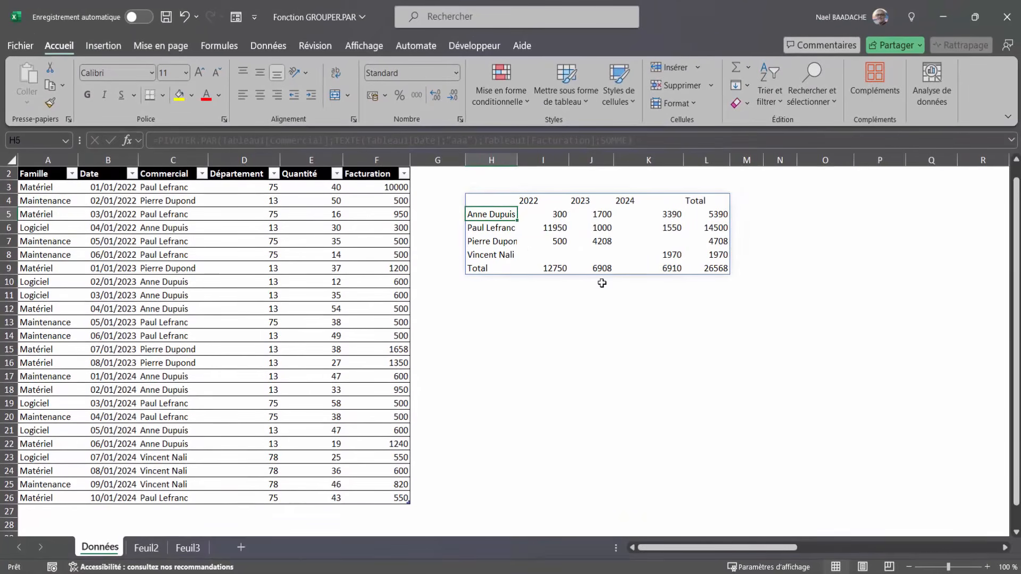
# Set the Facturation value in F3 to 40000 and check the PIVOTER.PAR summary.
pyautogui.click(403, 181)
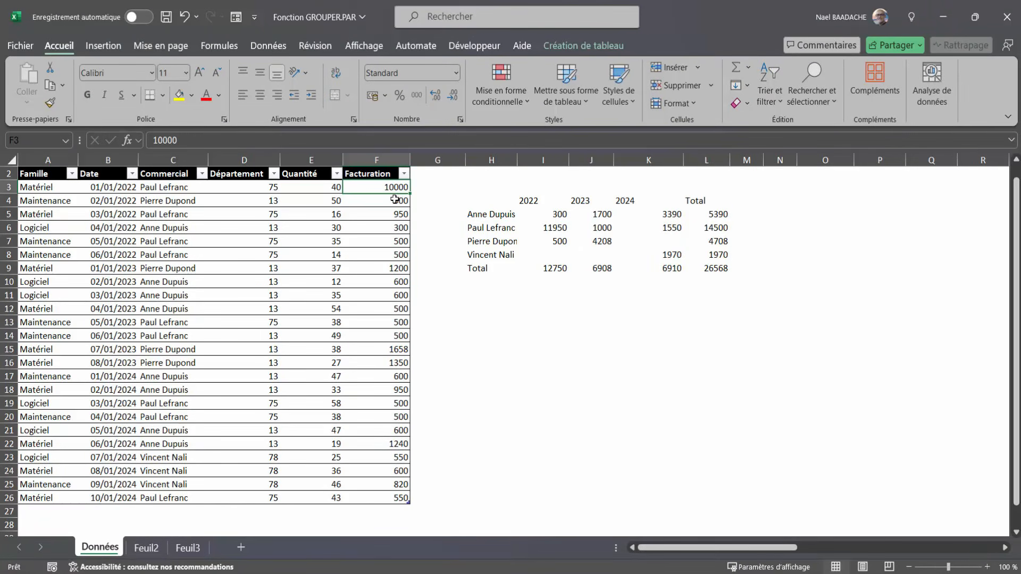
pyautogui.write('40000')
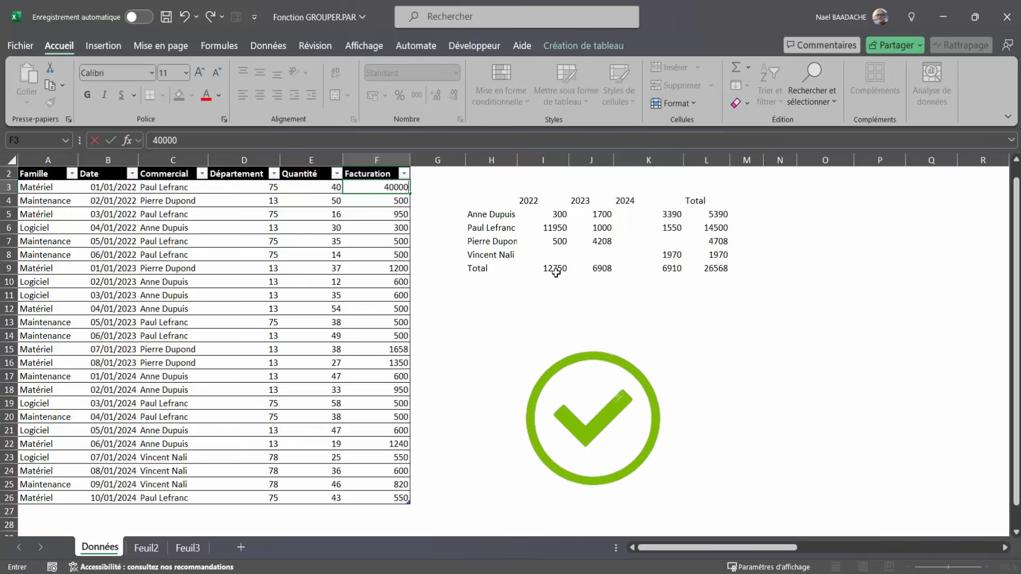
pyautogui.press('Return')
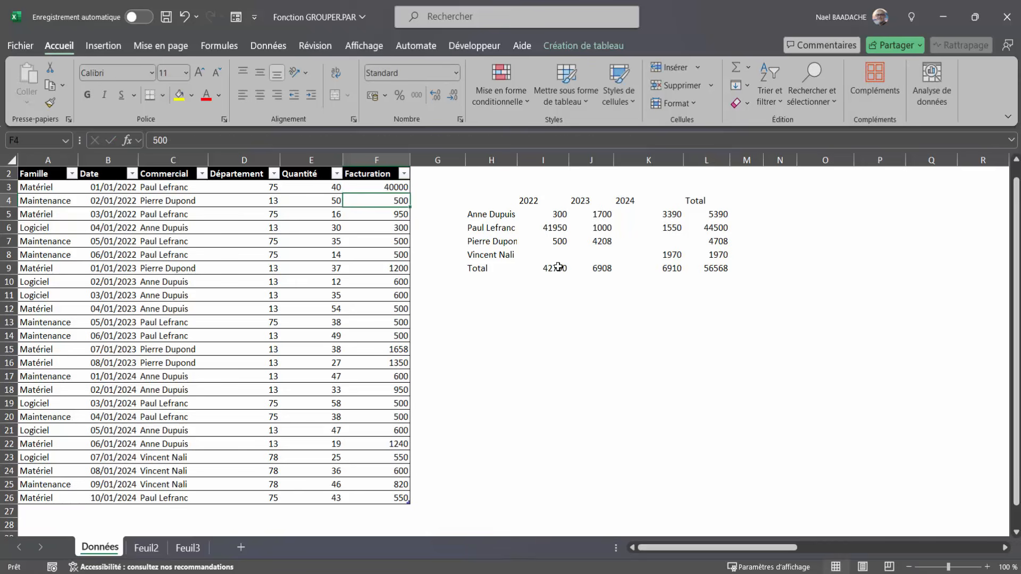
pyautogui.click(557, 267)
pyautogui.click(578, 228)
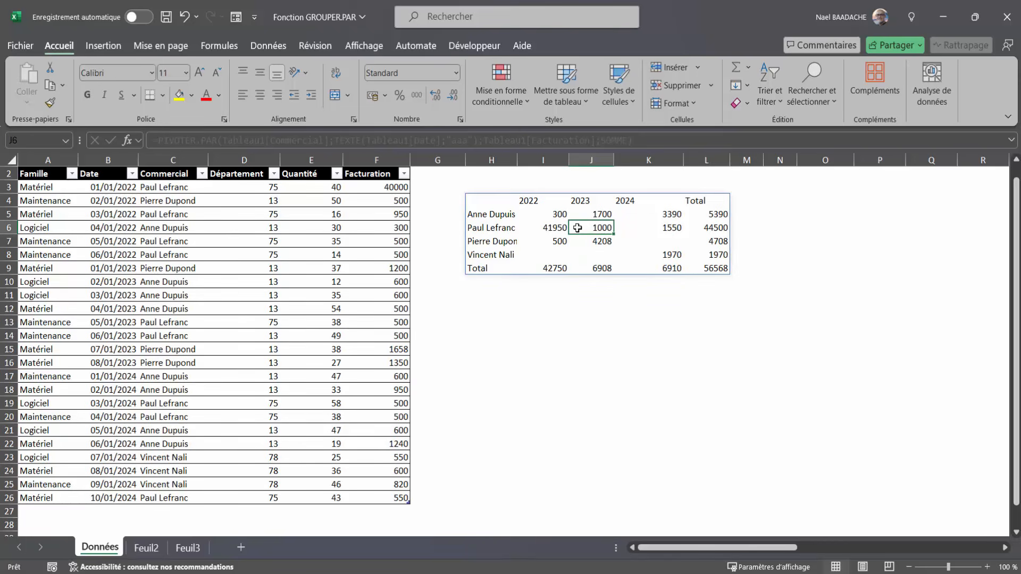
# Add a row in row 27 of the sales table with Famille Matériel, date 10/01/2024 and the salesperson's first name.
pyautogui.click(50, 511)
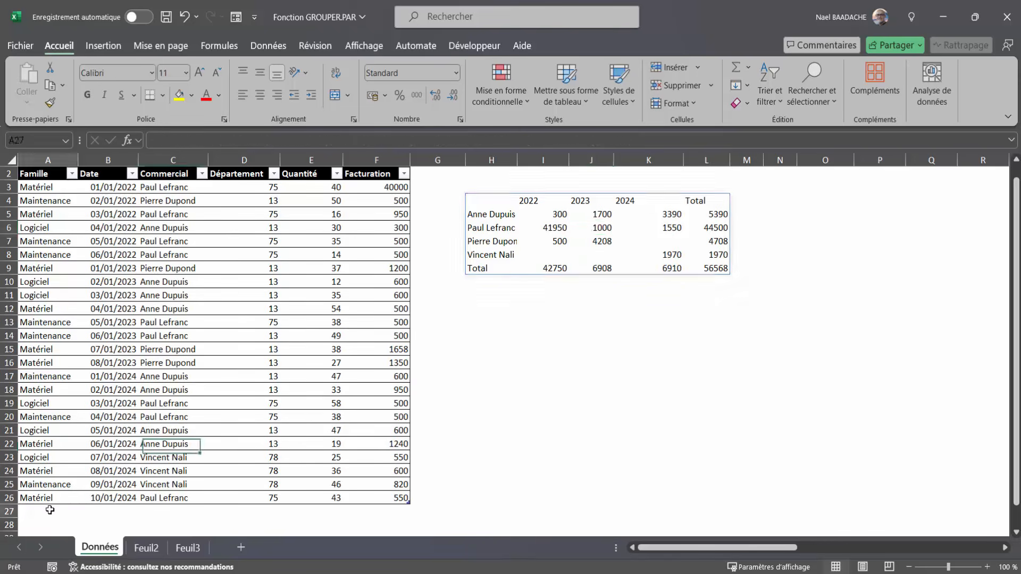
pyautogui.write('Matériel')
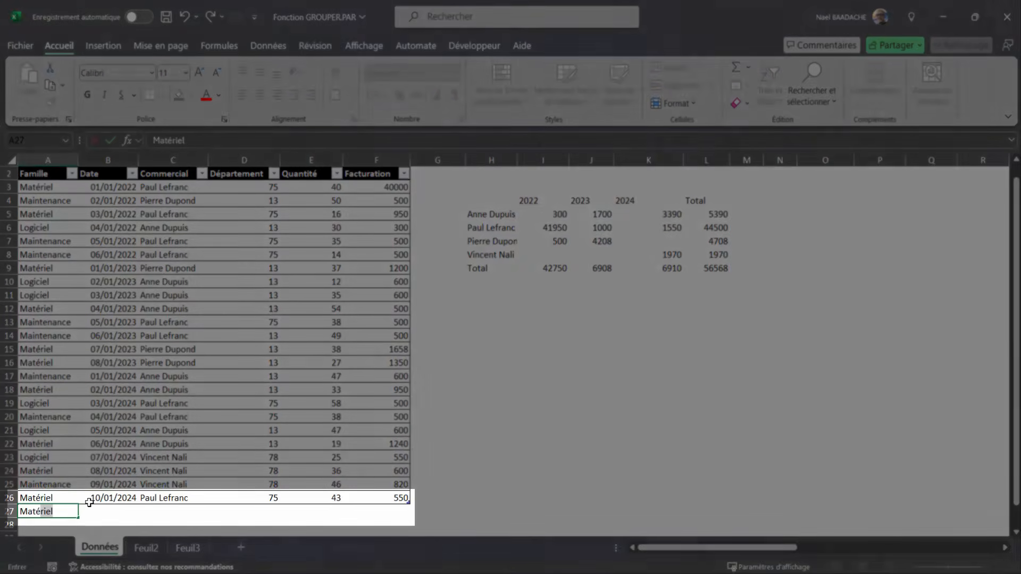
pyautogui.press('Tab')
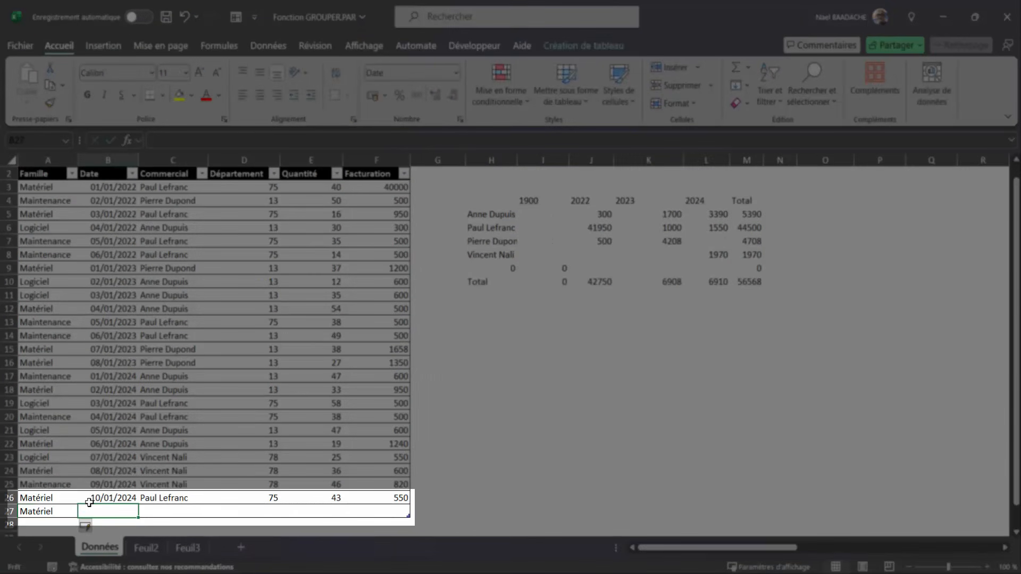
pyautogui.write('10/01/2024')
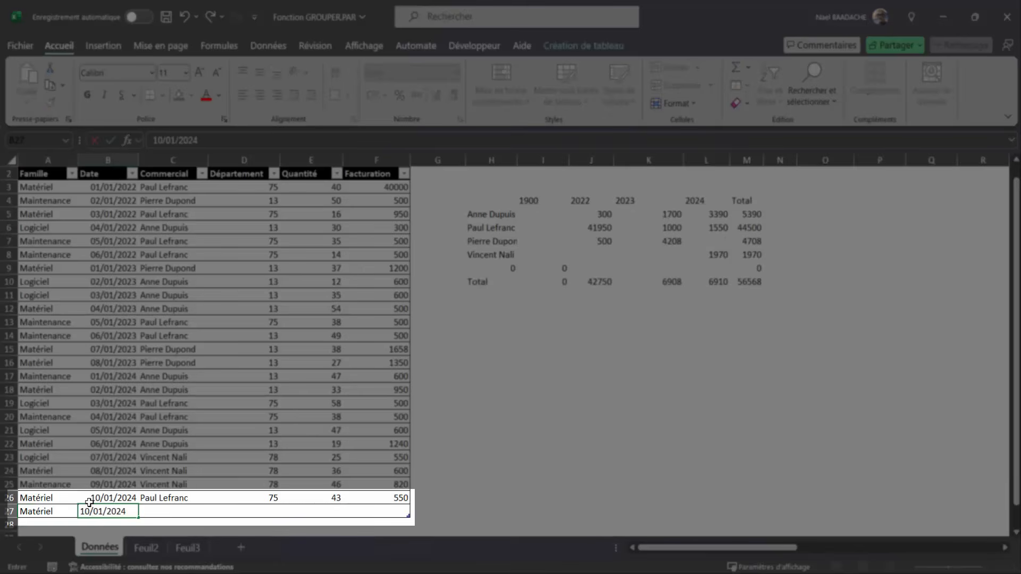
pyautogui.press('Tab')
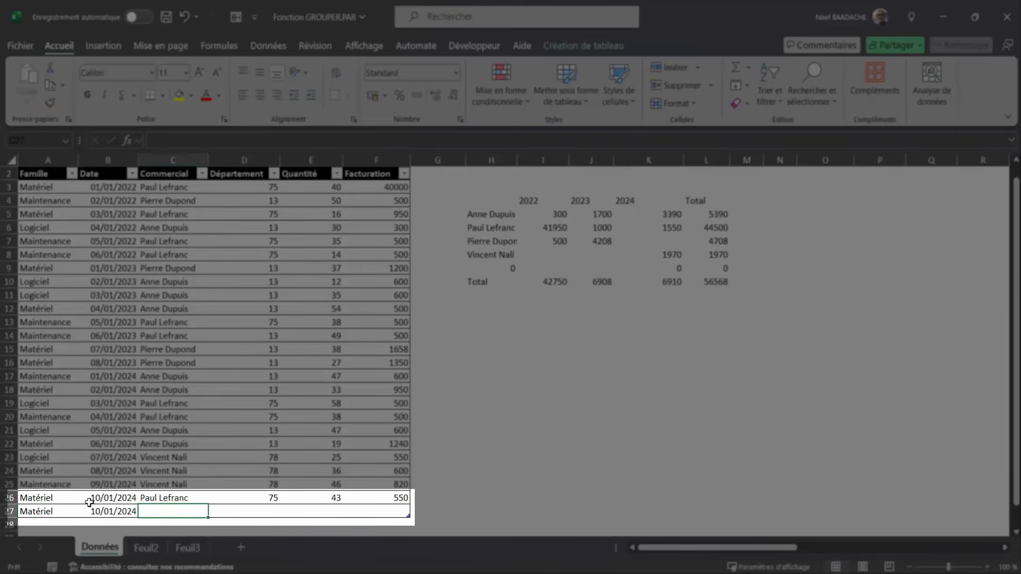
pyautogui.write('Nael')
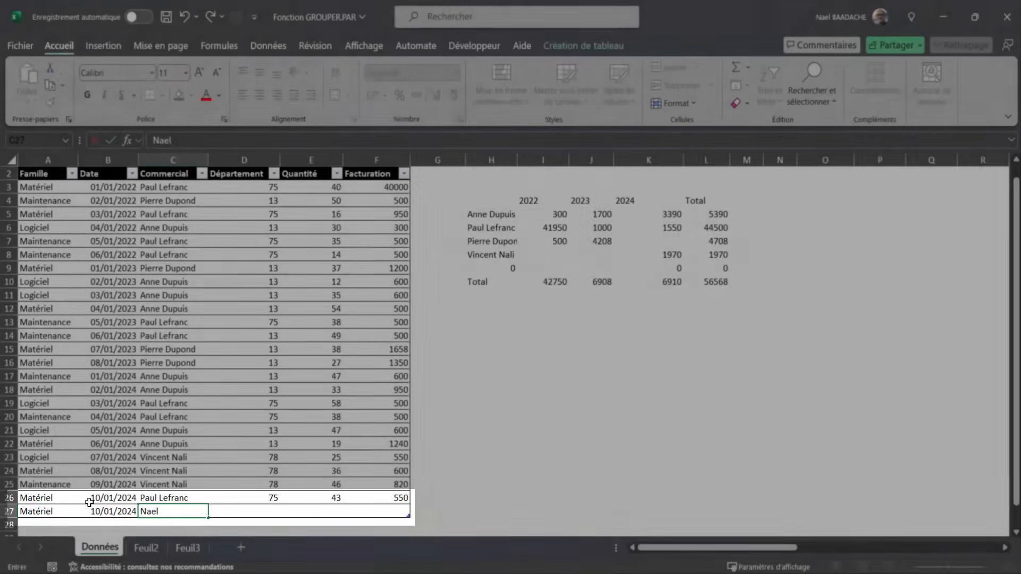
pyautogui.press('Tab')
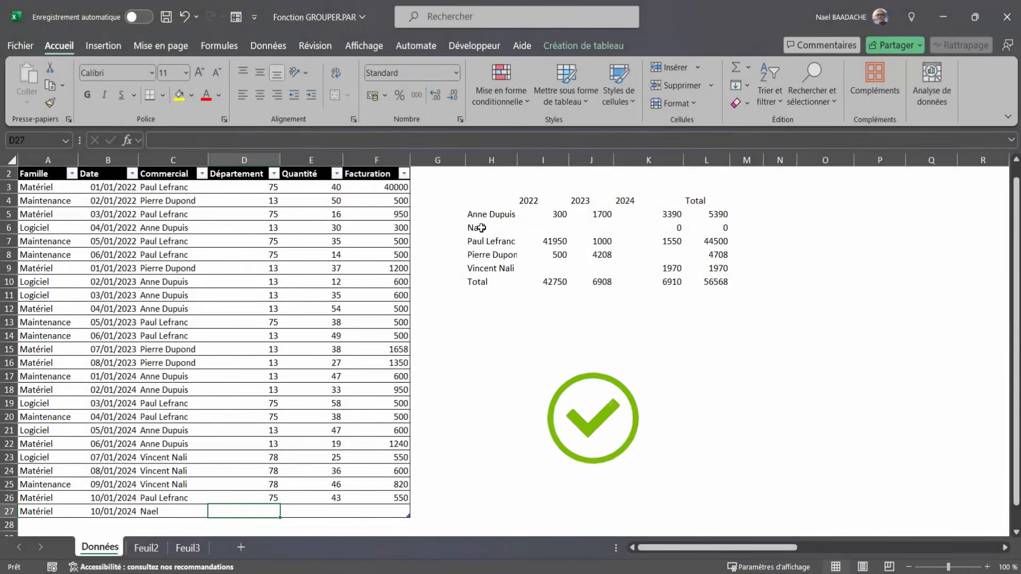
# Set the new row's Facturation value in F27 to 10000 and check the PIVOTER.PAR summary.
pyautogui.click(386, 512)
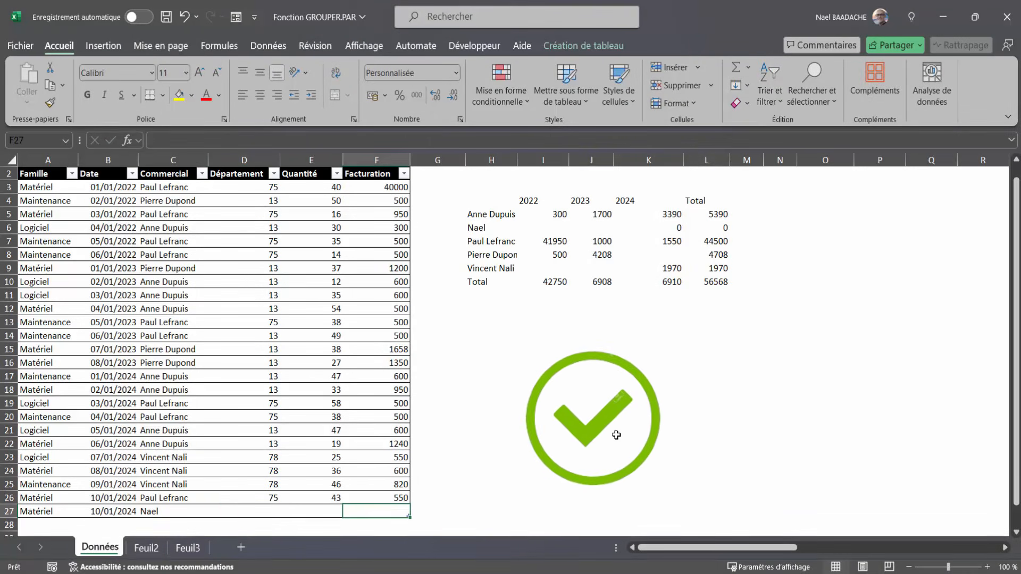
pyautogui.write('10 00')
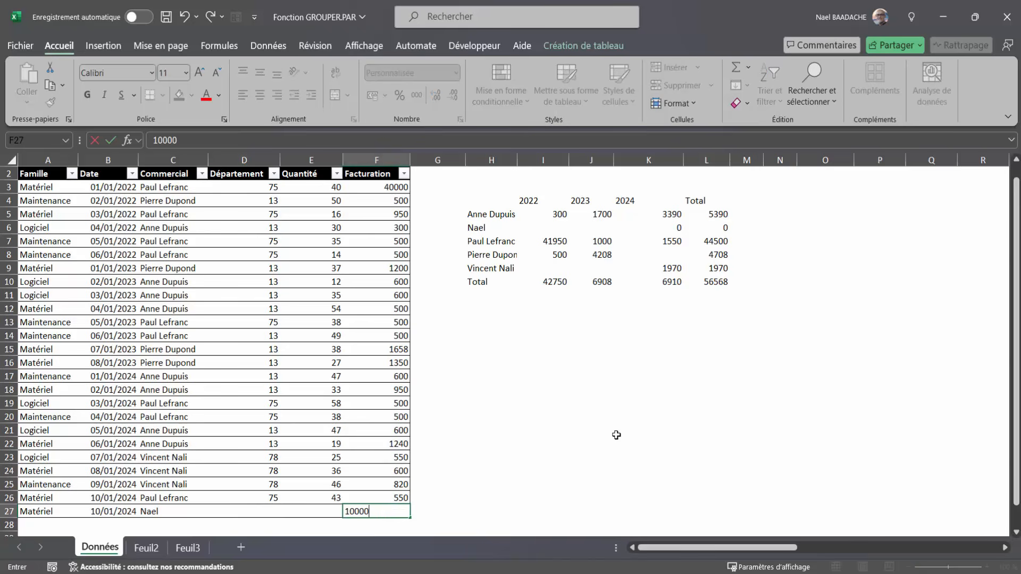
pyautogui.write('0')
pyautogui.press('Return')
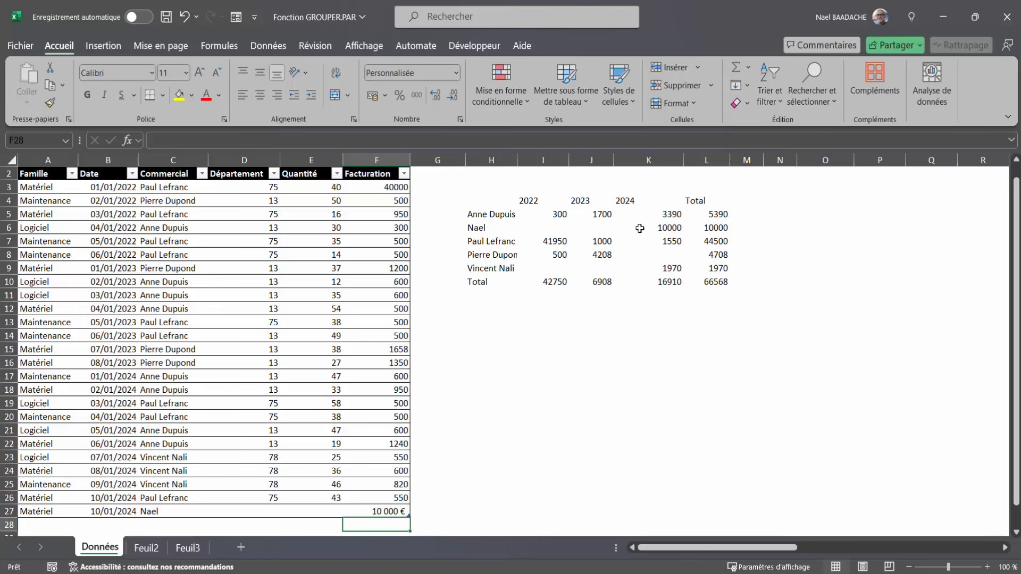
pyautogui.click(524, 228)
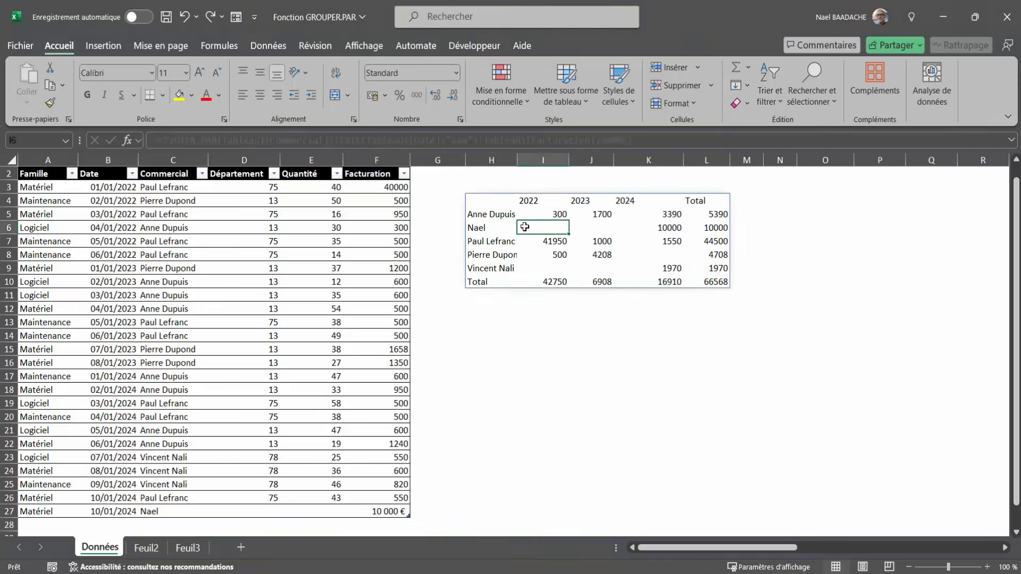
# Center the header row of the PIVOTER.PAR summary, cells H4 to L4.
pyautogui.click(503, 203)
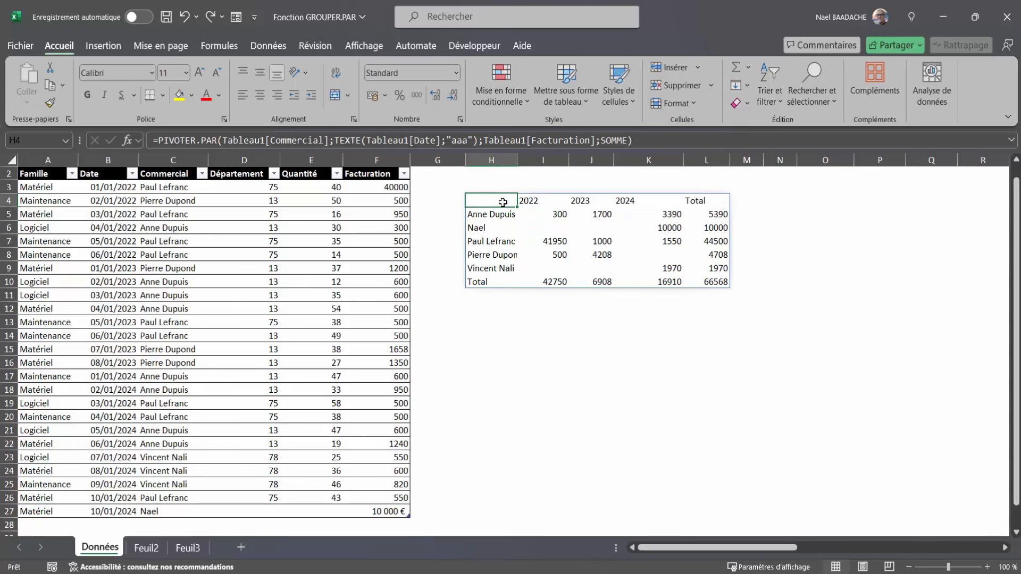
pyautogui.moveTo(503, 202); pyautogui.dragTo(698, 198)
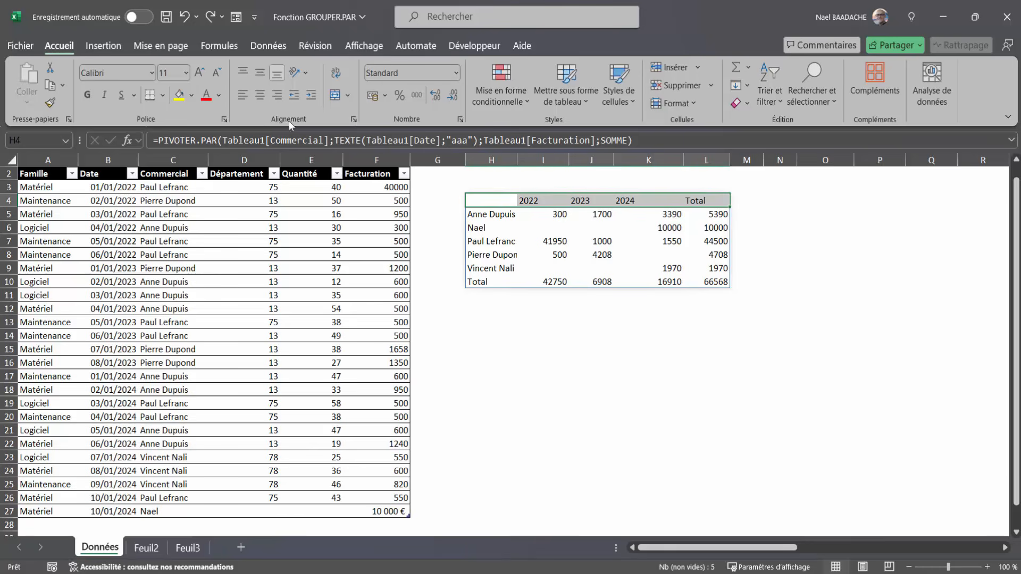
pyautogui.click(260, 99)
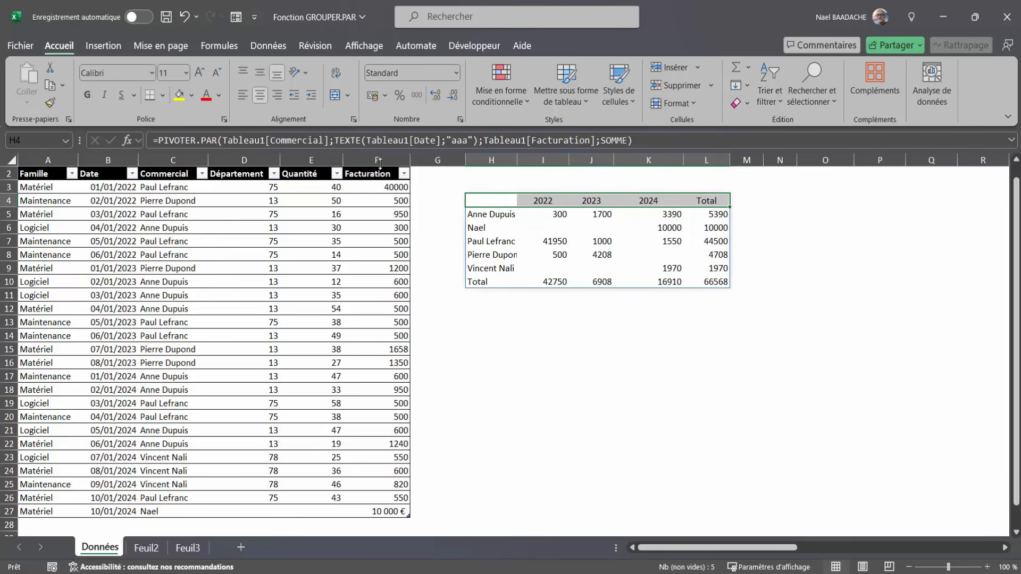
pyautogui.click(606, 237)
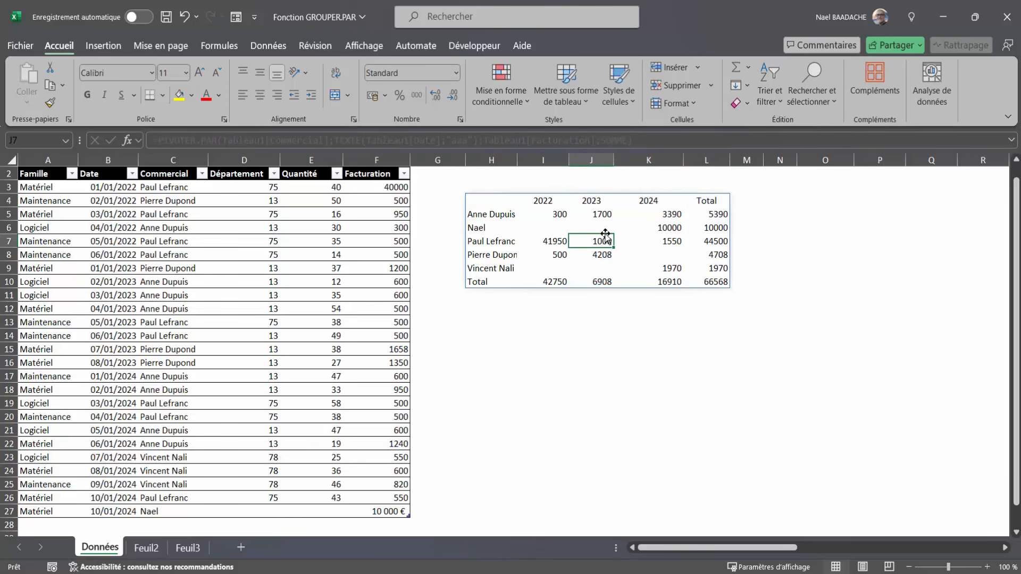
# Delete the PIVOTER.PAR formula from H4 and start an ASSEMB.H formula in its place.
pyautogui.click(487, 202)
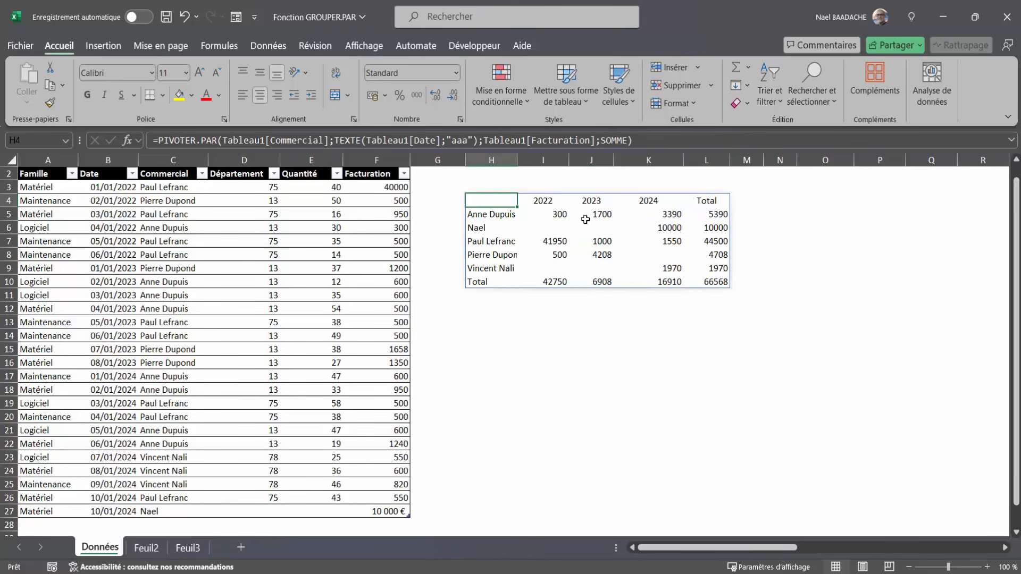
pyautogui.press('Delete')
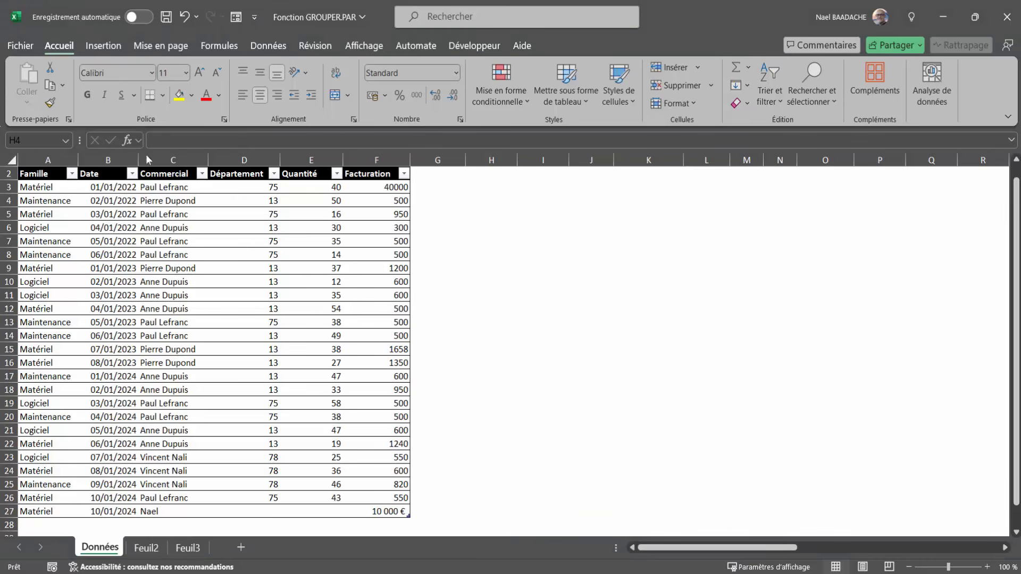
pyautogui.click(471, 203)
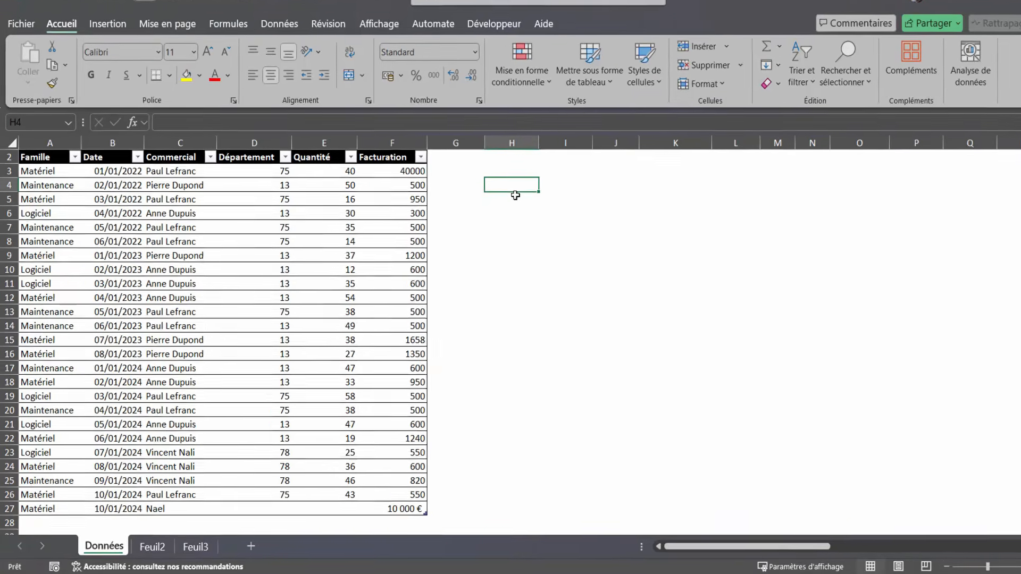
pyautogui.write('=')
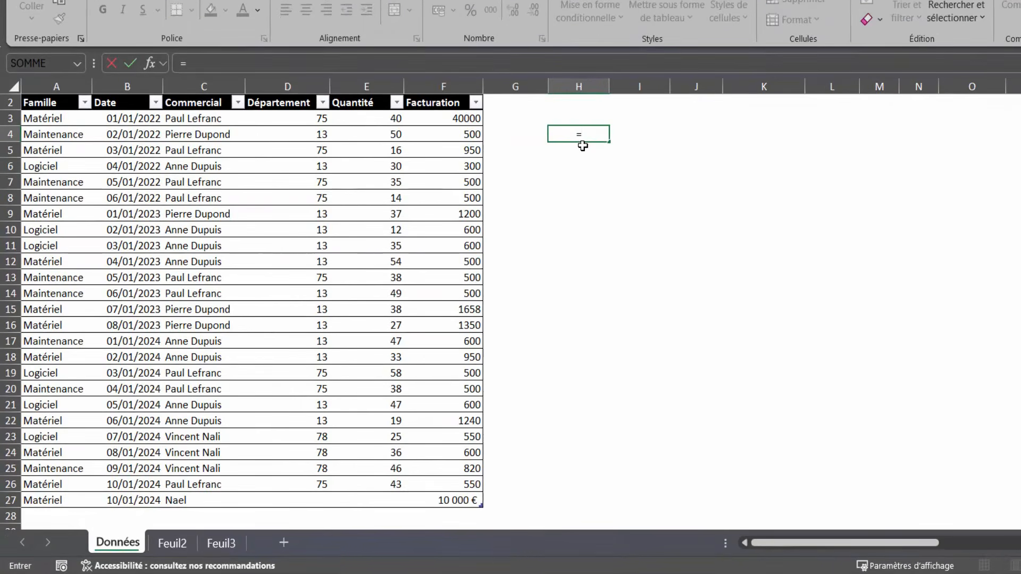
pyautogui.write('ASSE')
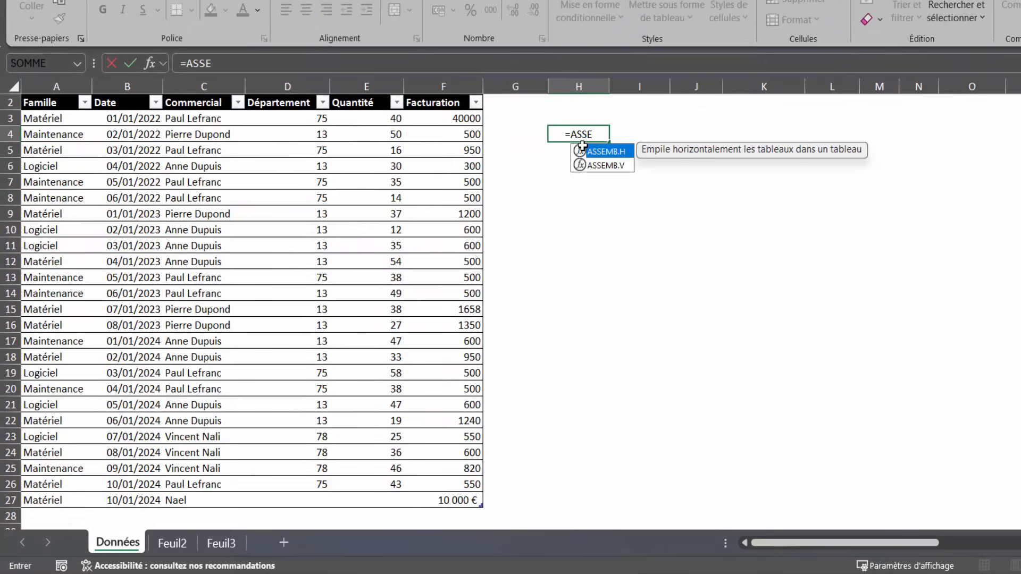
pyautogui.doubleClick(618, 153)
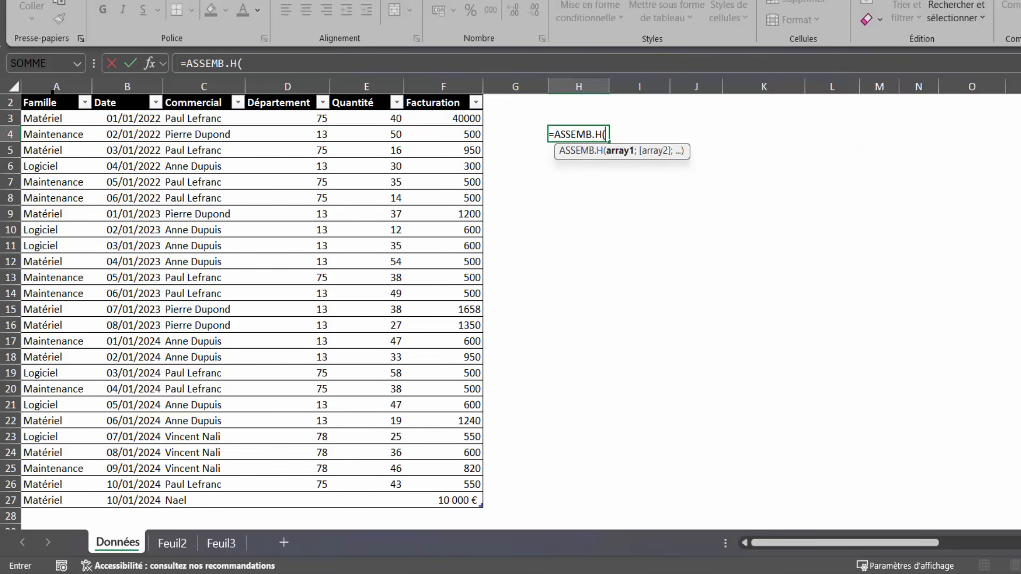
# Complete the ASSEMB.H formula with Tableau1[Famille] and Tableau1[Commercial], and widen column I to fit the names.
pyautogui.click(52, 95)
pyautogui.write('.')
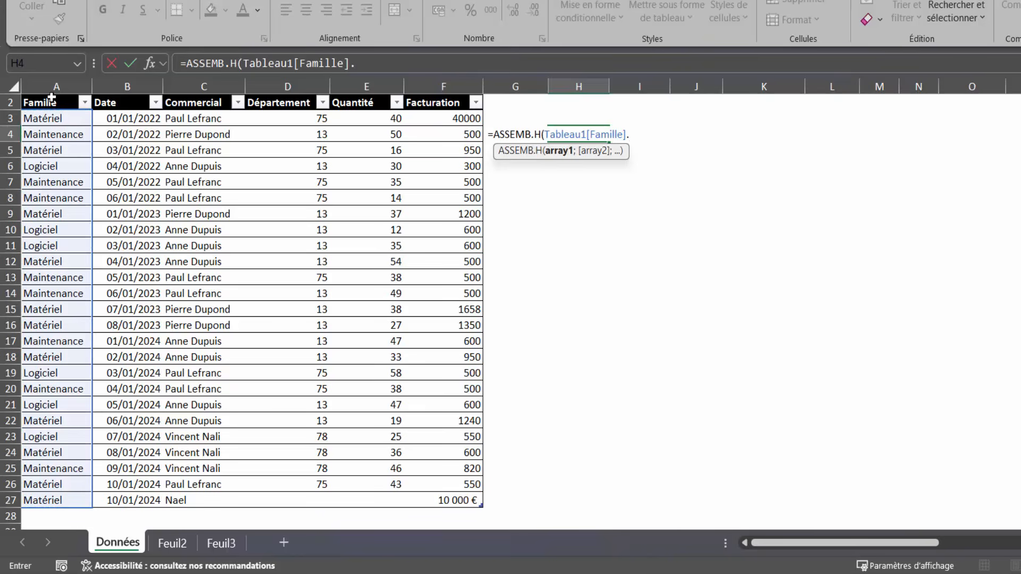
pyautogui.press('BackSpace')
pyautogui.write(';')
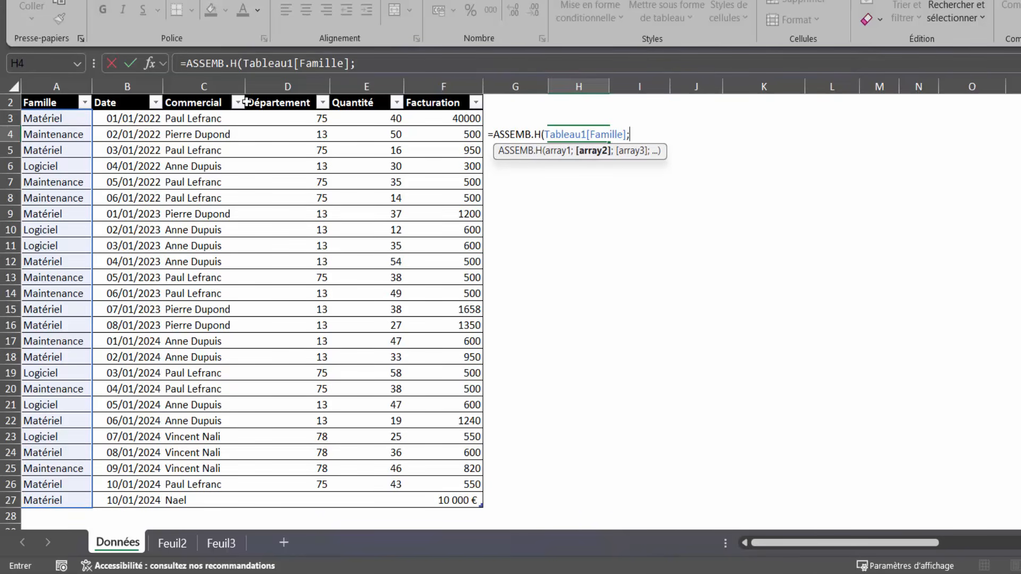
pyautogui.click(193, 94)
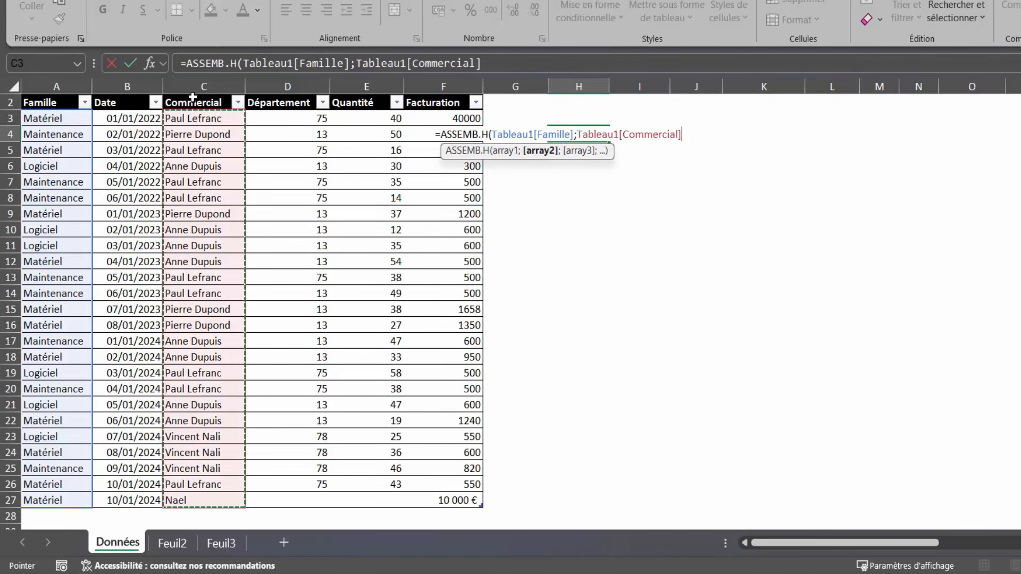
pyautogui.write(')')
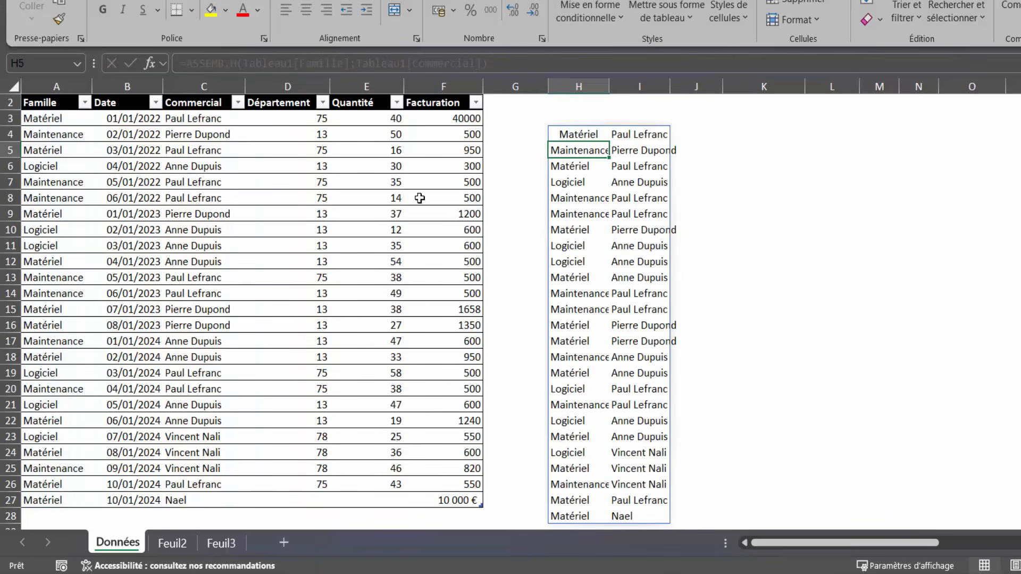
pyautogui.moveTo(669, 86); pyautogui.dragTo(693, 86)
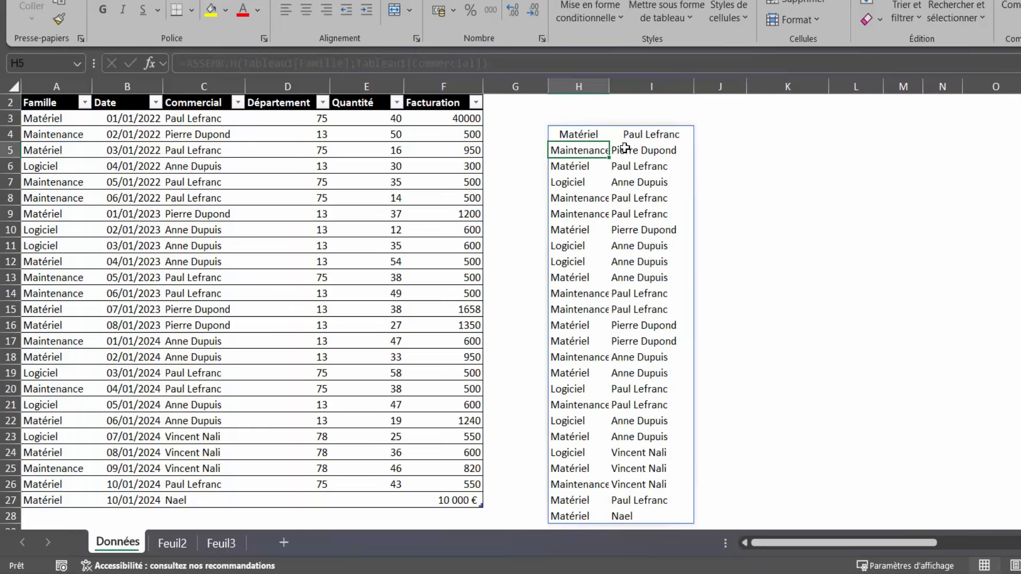
pyautogui.click(718, 136)
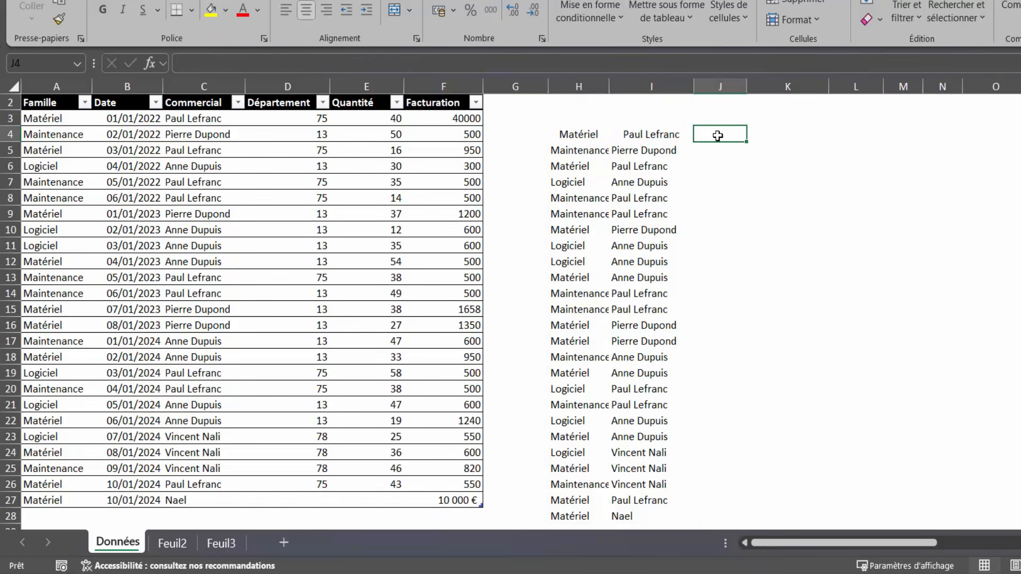
# Edit the formula in H4 to wrap ASSEMB.H in PIVOTER.PAR, using it as the row fields.
pyautogui.click(579, 137)
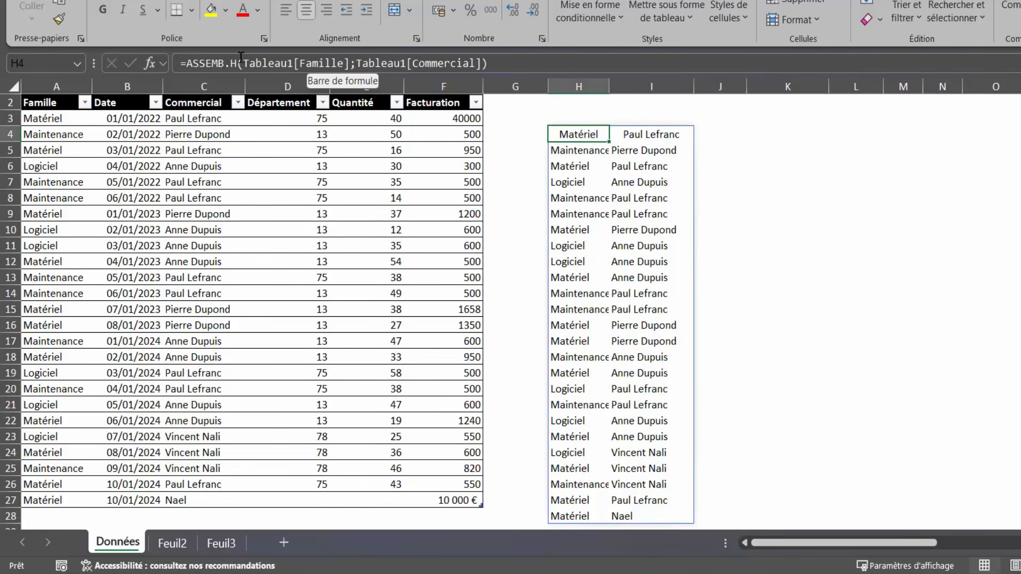
pyautogui.click(188, 63)
pyautogui.write('PV')
pyautogui.press('BackSpace')
pyautogui.write('IVO')
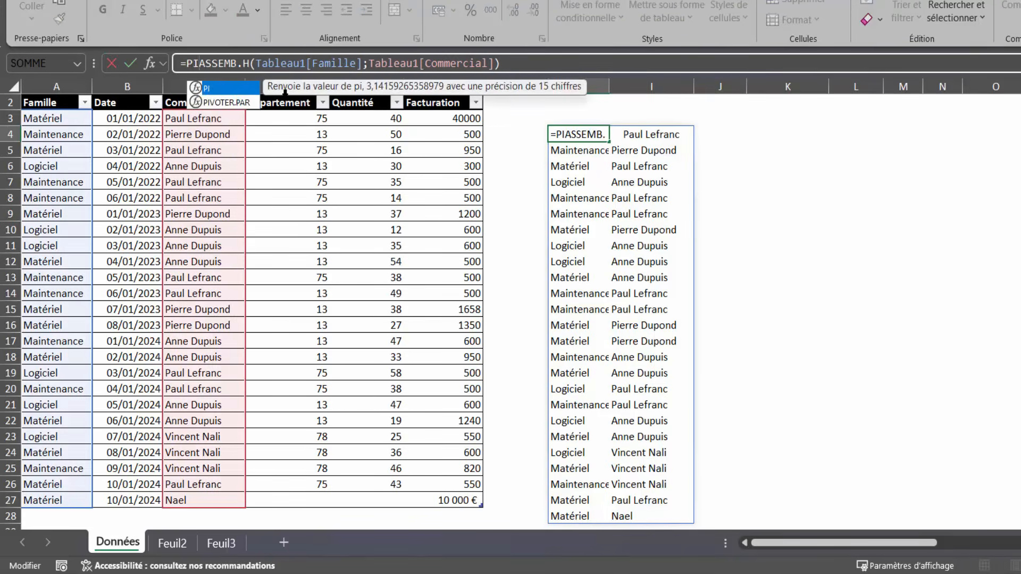
pyautogui.press('Escape')
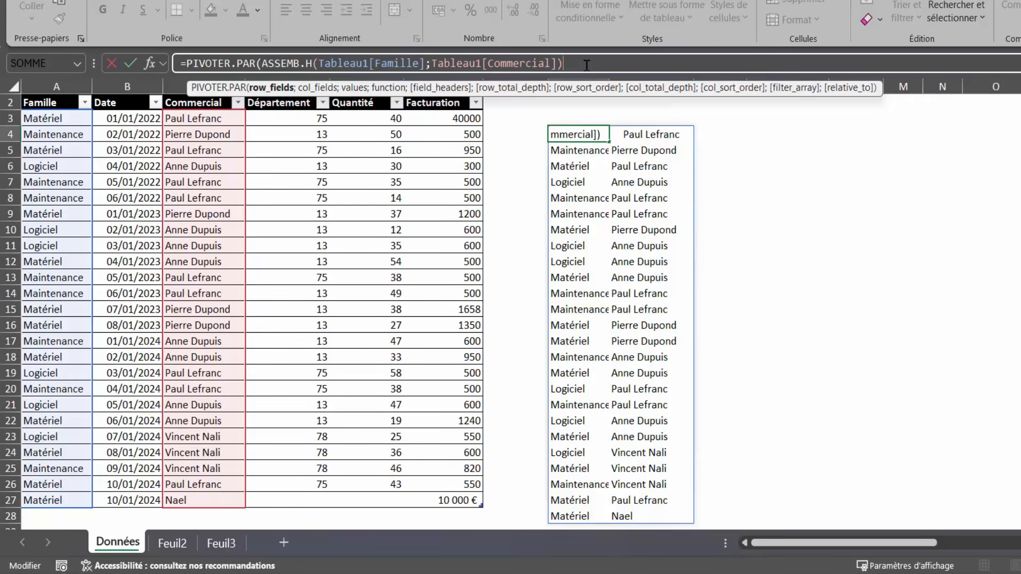
# Complete the PIVOTER.PAR formula in H4 with no column fields, Tableau1[Facturation] as values and POURCENTAGE.DE as the function.
pyautogui.write(';')
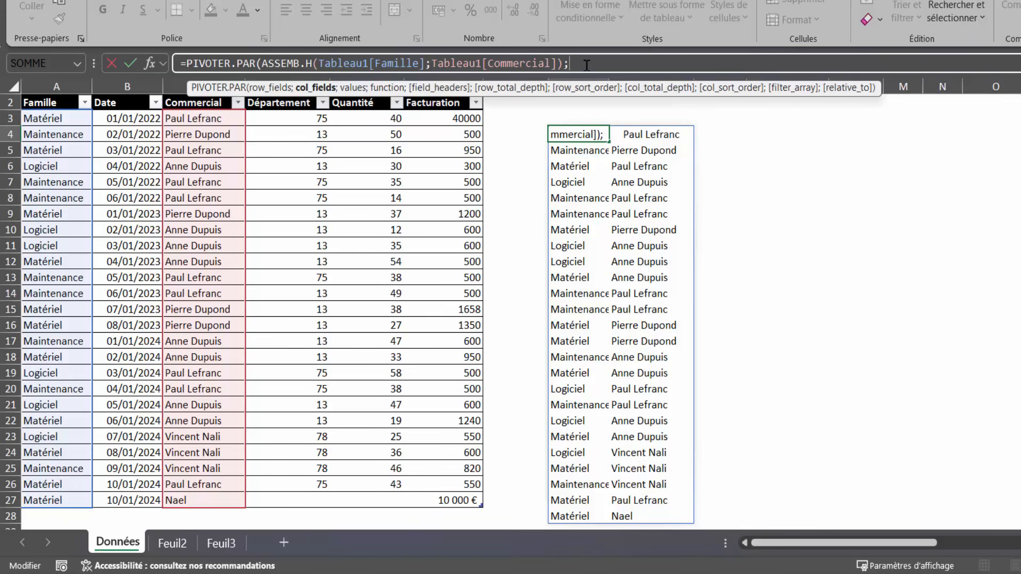
pyautogui.write(';')
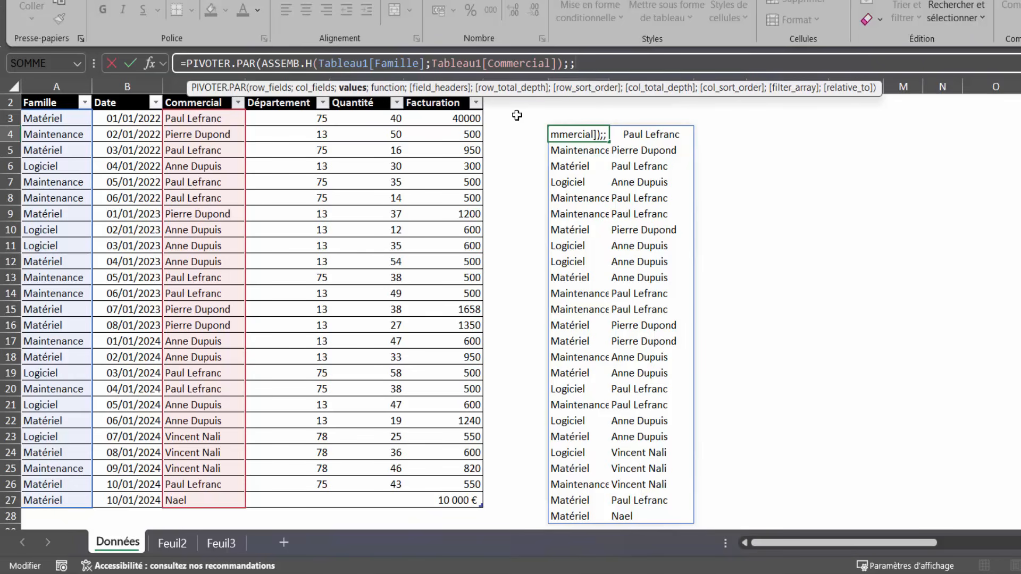
pyautogui.click(437, 96)
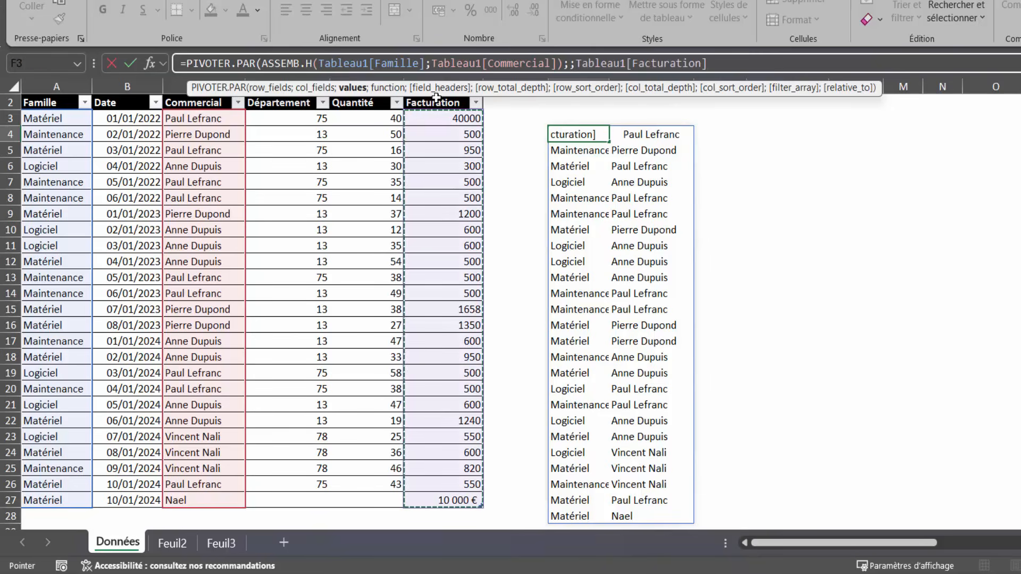
pyautogui.write(';')
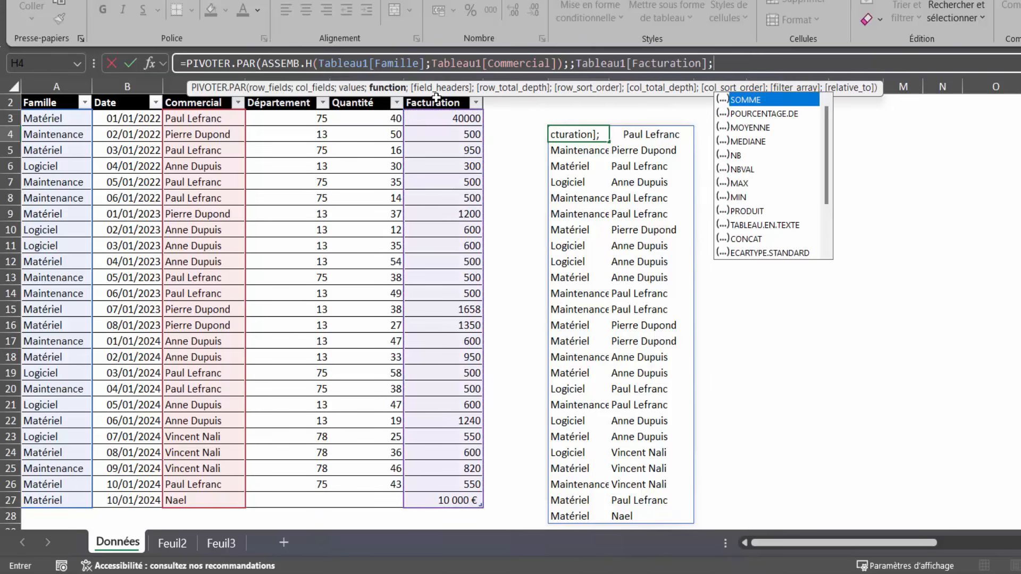
pyautogui.click(760, 114)
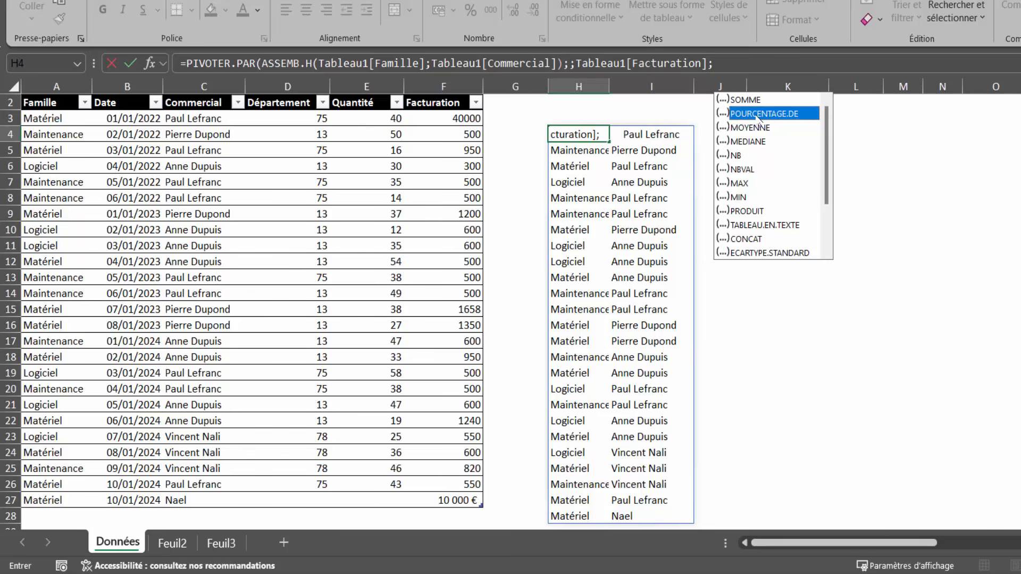
pyautogui.doubleClick(760, 118)
pyautogui.write(')')
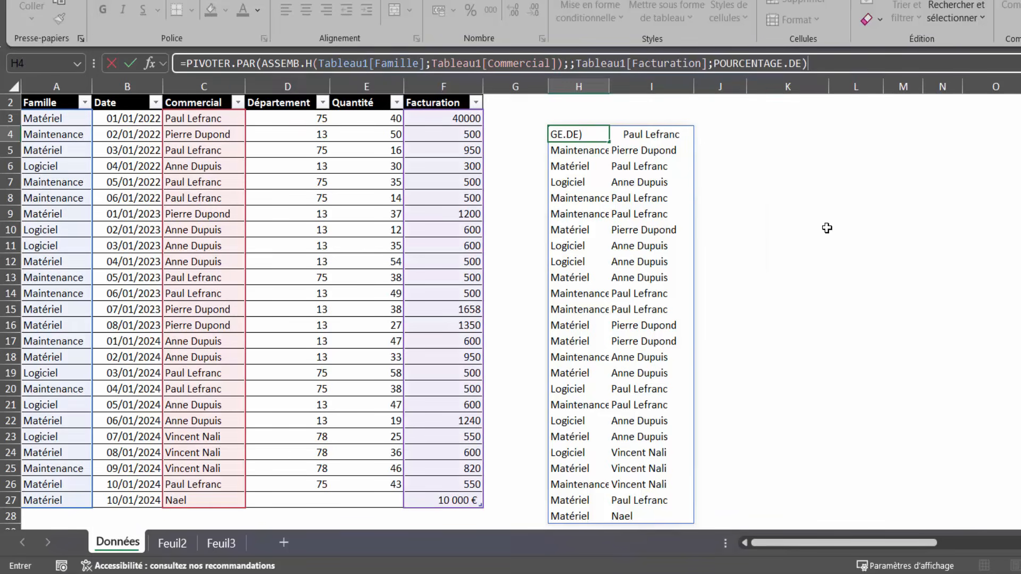
pyautogui.press('Return')
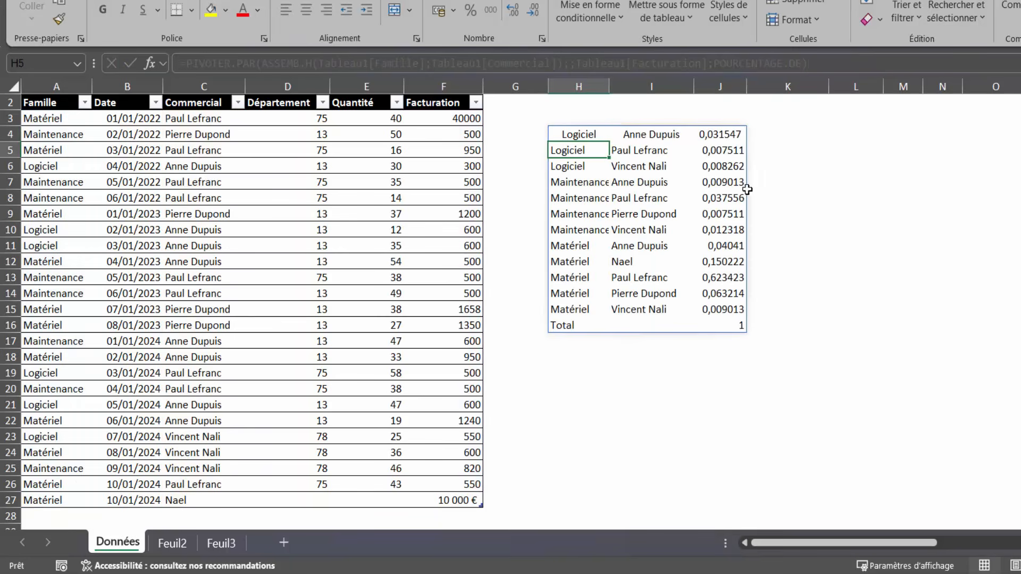
# Format the summary values in J4 to J16 as percentages with two decimals.
pyautogui.click(726, 135)
pyautogui.moveTo(726, 134); pyautogui.dragTo(723, 322)
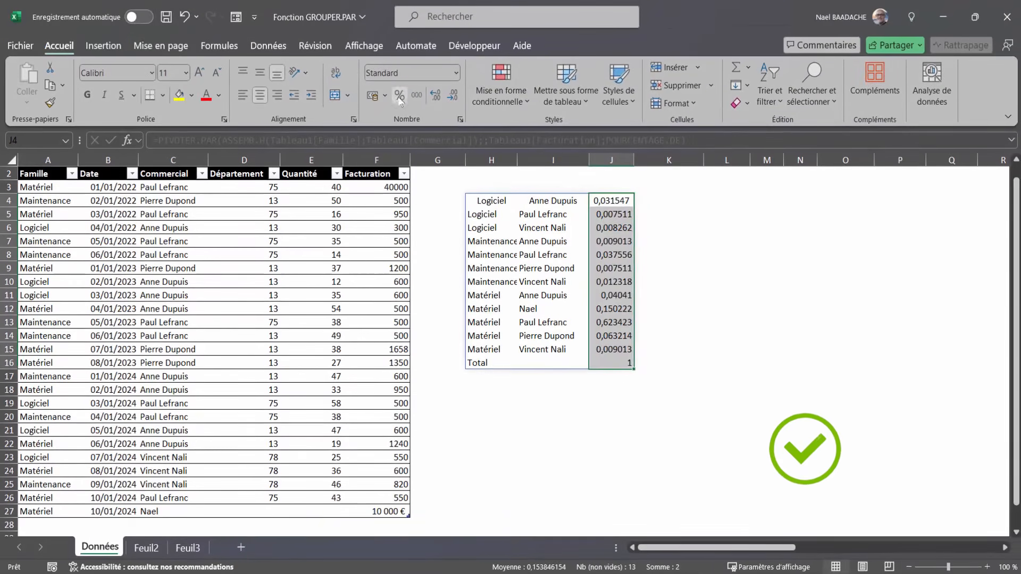
pyautogui.click(399, 96)
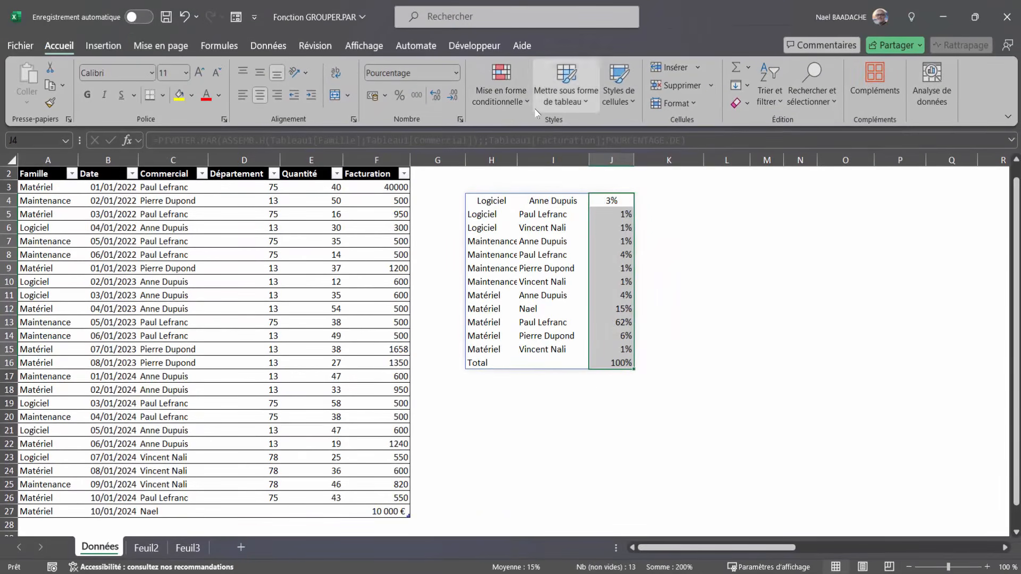
pyautogui.click(435, 97)
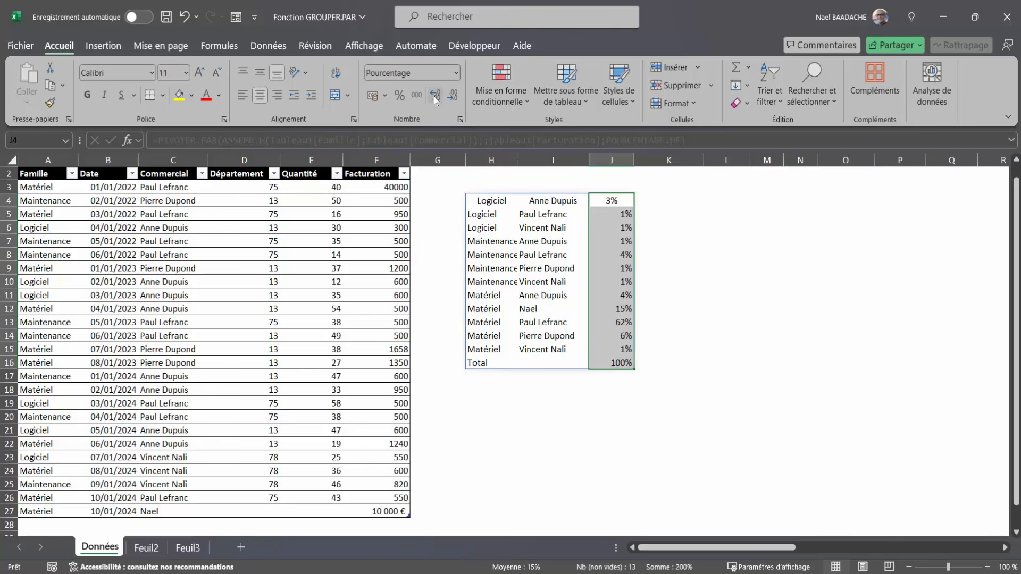
pyautogui.click(435, 96)
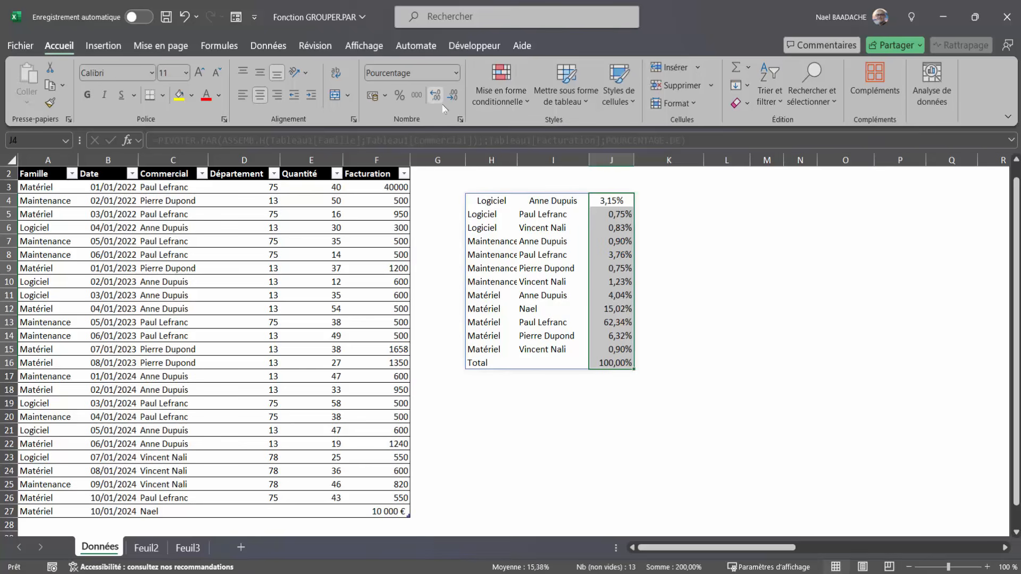
pyautogui.click(504, 202)
pyautogui.click(553, 201)
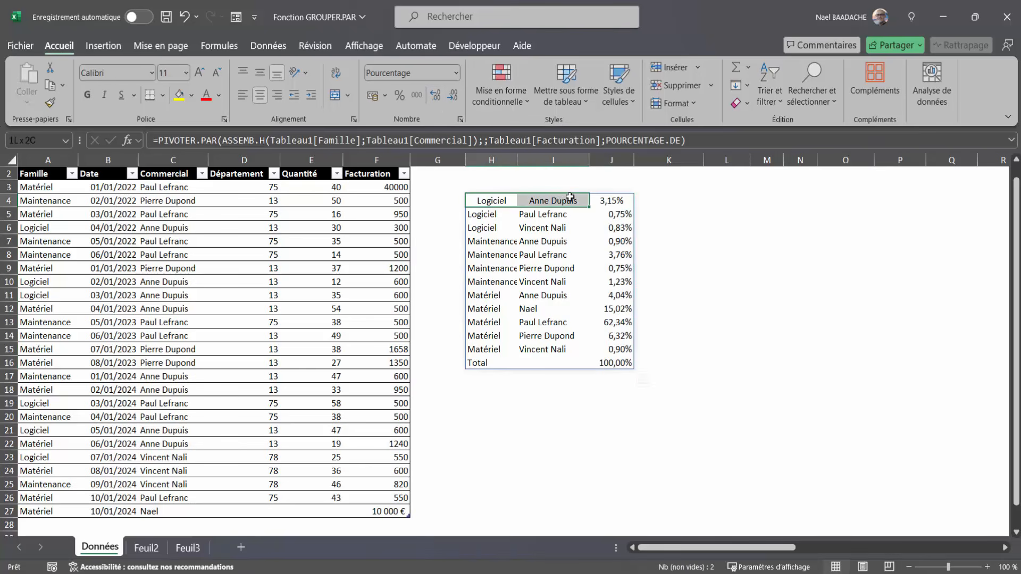
pyautogui.click(611, 201)
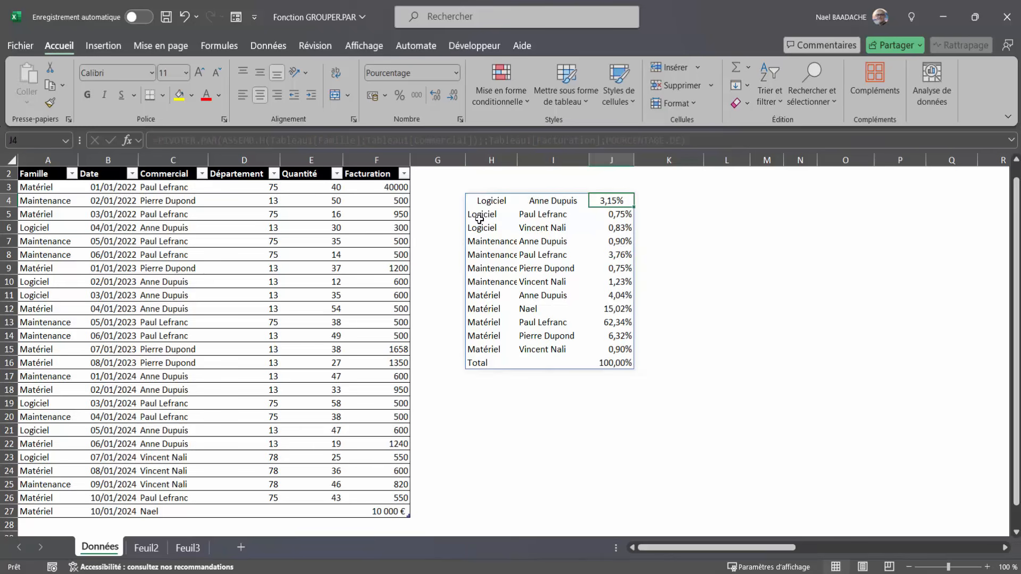
pyautogui.click(616, 217)
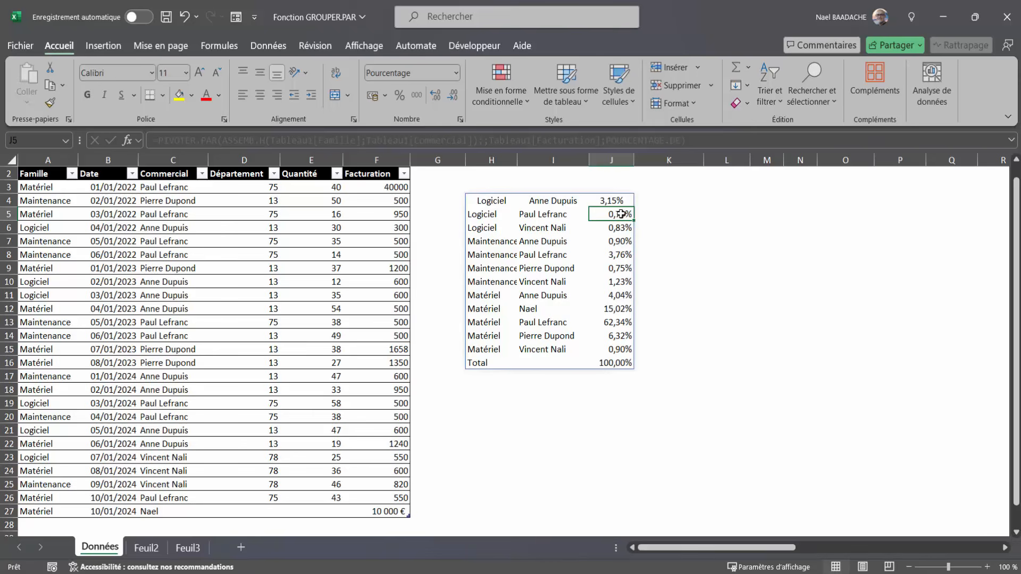
# Replace the POURCENTAGE.DE function with SOMME in the PIVOTER.PAR formula in H4.
pyautogui.click(499, 202)
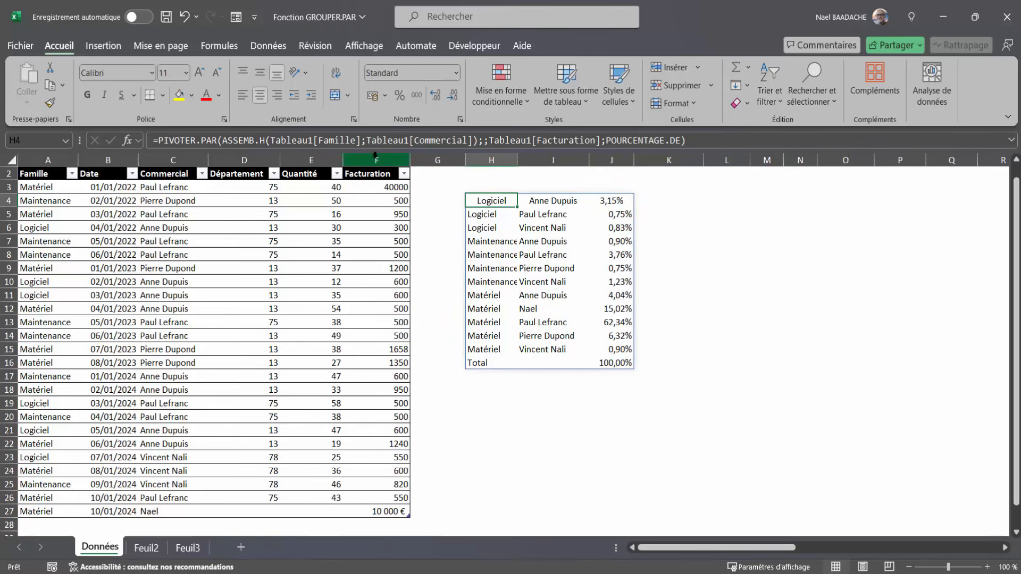
pyautogui.click(632, 140)
pyautogui.moveTo(631, 140); pyautogui.dragTo(681, 140)
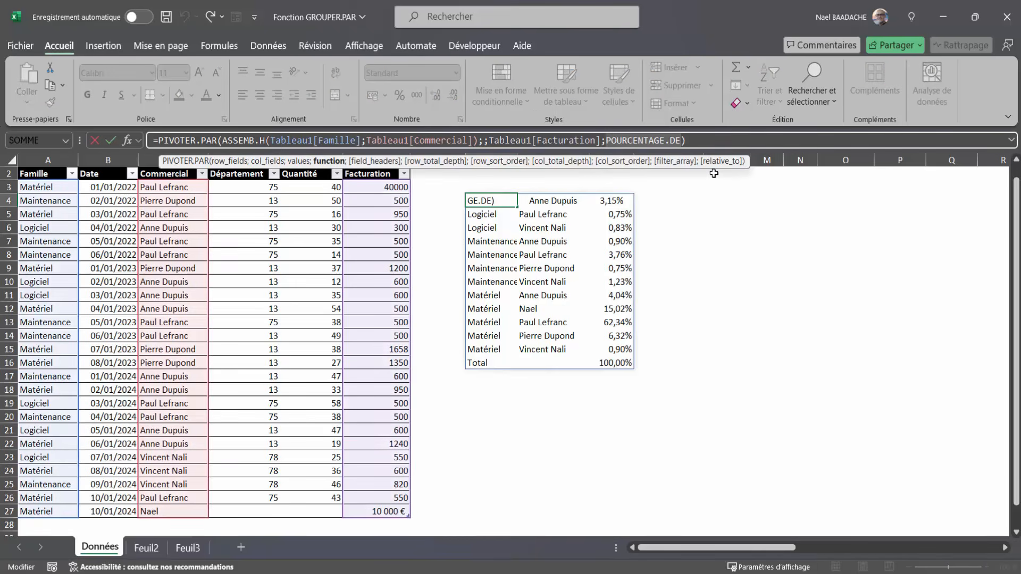
pyautogui.write('som')
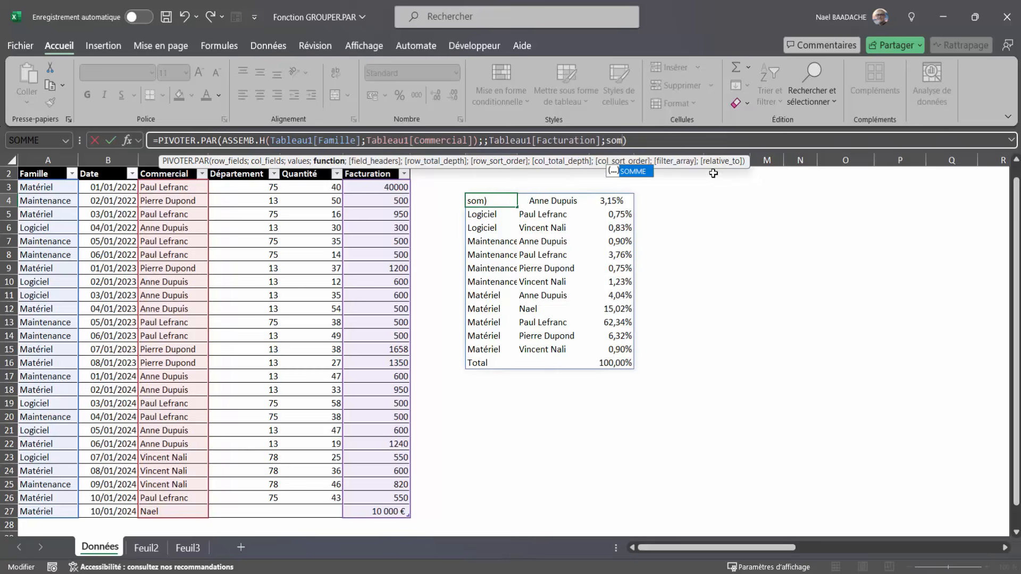
pyautogui.doubleClick(644, 175)
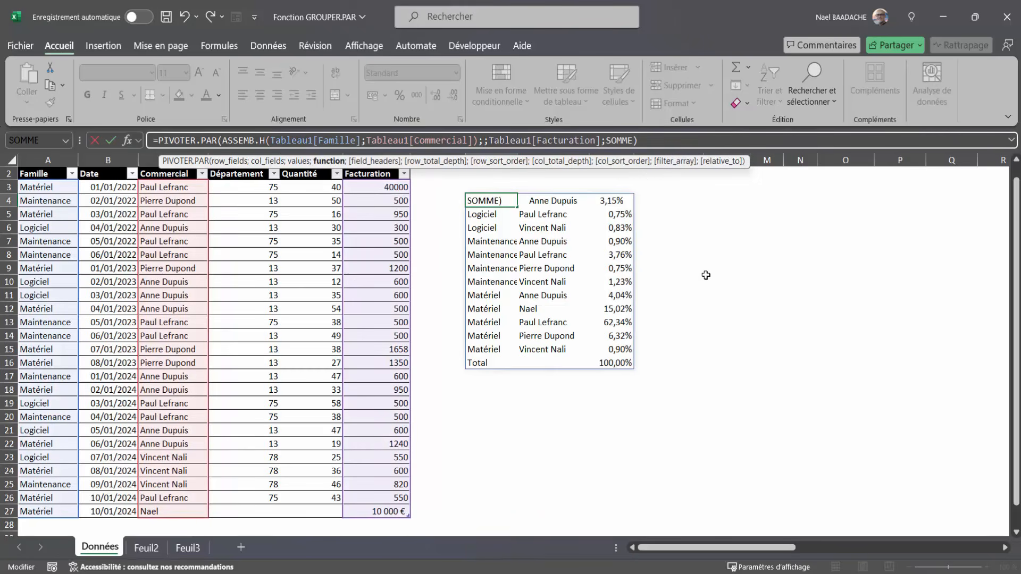
pyautogui.press('Return')
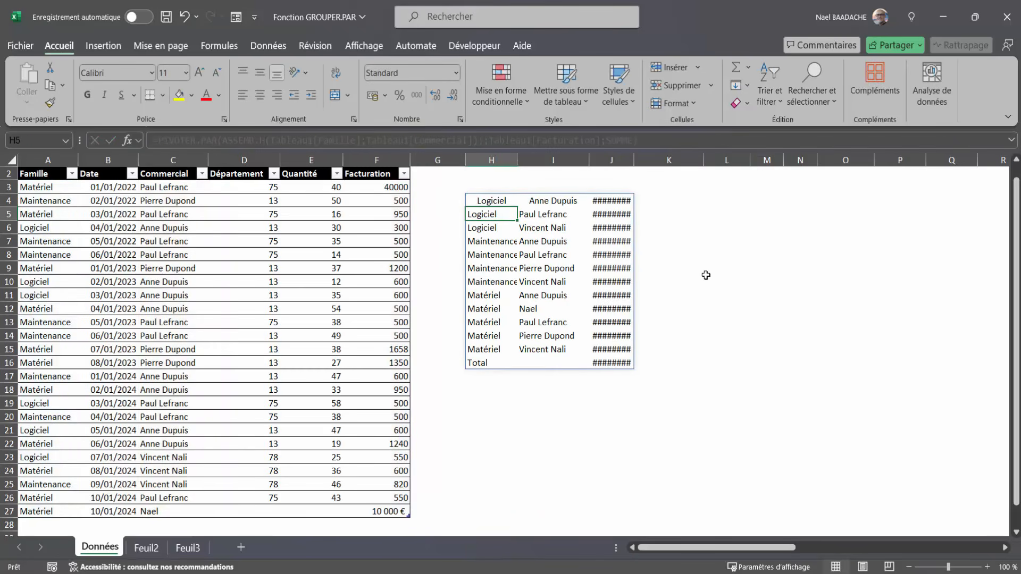
# Widen column J to fit its contents and format J4 to J16 as euro accounting amounts with two decimals.
pyautogui.doubleClick(634, 161)
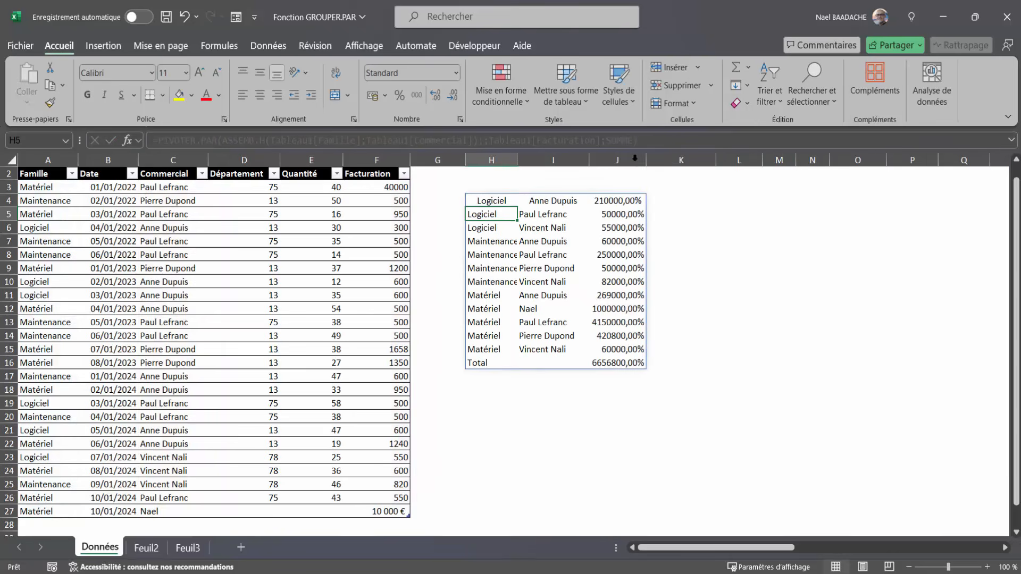
pyautogui.moveTo(626, 203); pyautogui.dragTo(628, 364)
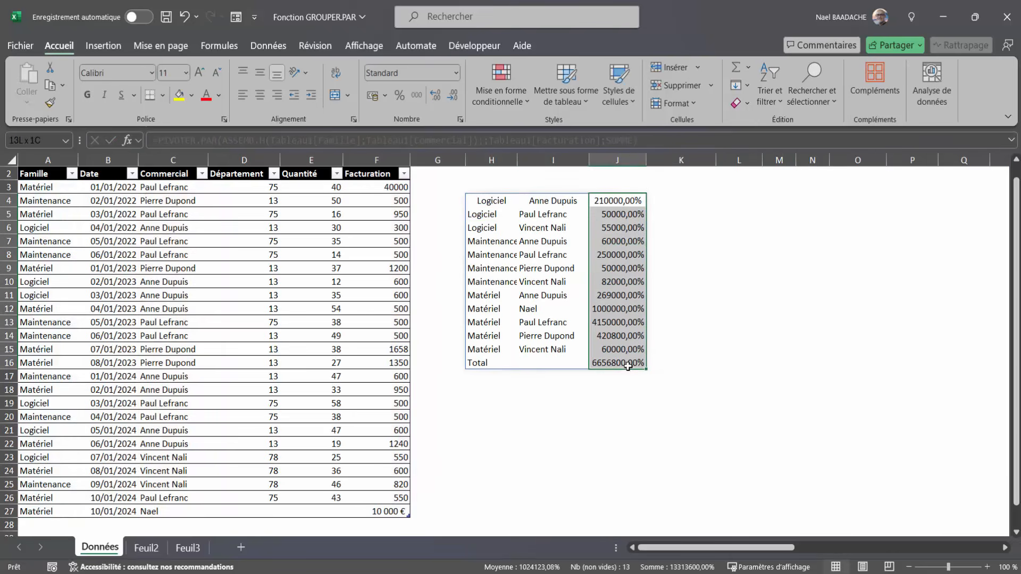
pyautogui.click(417, 96)
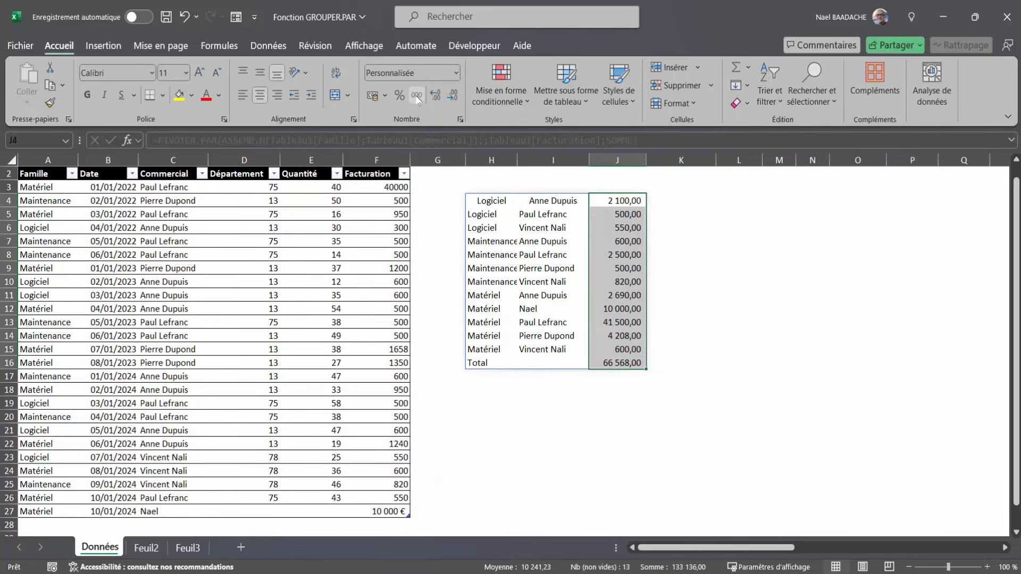
pyautogui.click(375, 96)
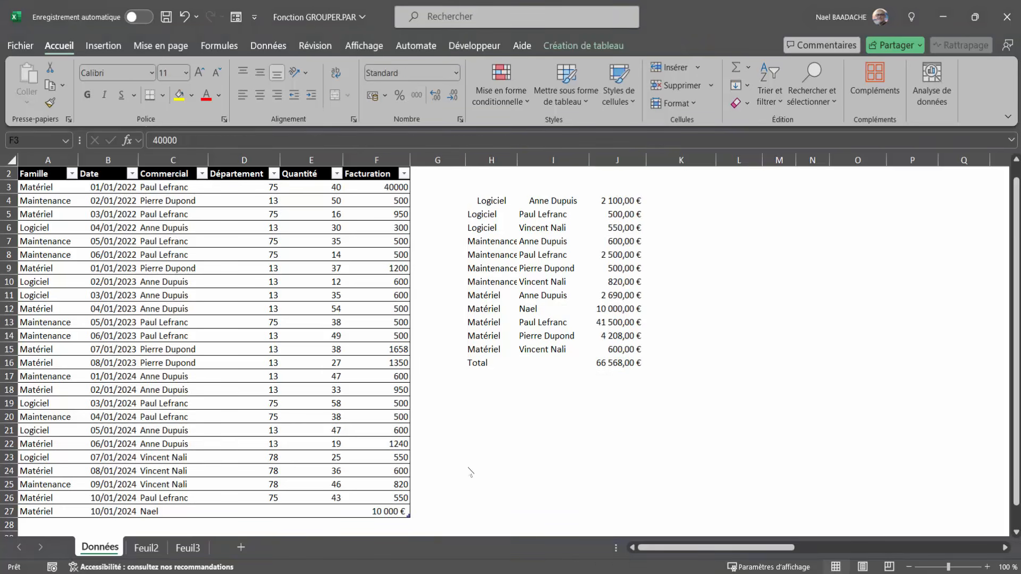
# Compare the summary total in J16 with the sum of the Facturation column of Tableau1.
pyautogui.click(614, 366)
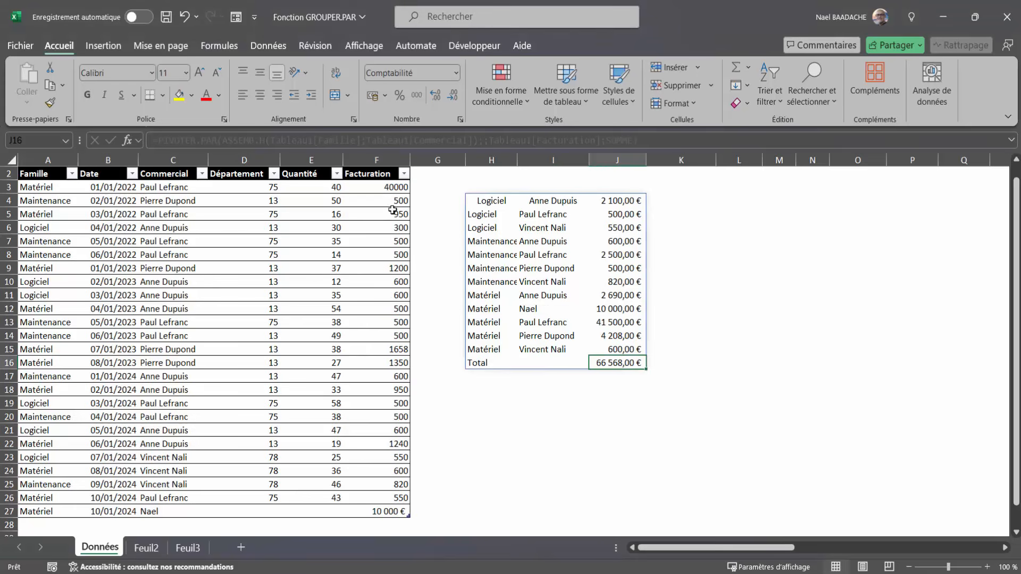
pyautogui.click(386, 191)
pyautogui.moveTo(386, 227); pyautogui.dragTo(391, 511)
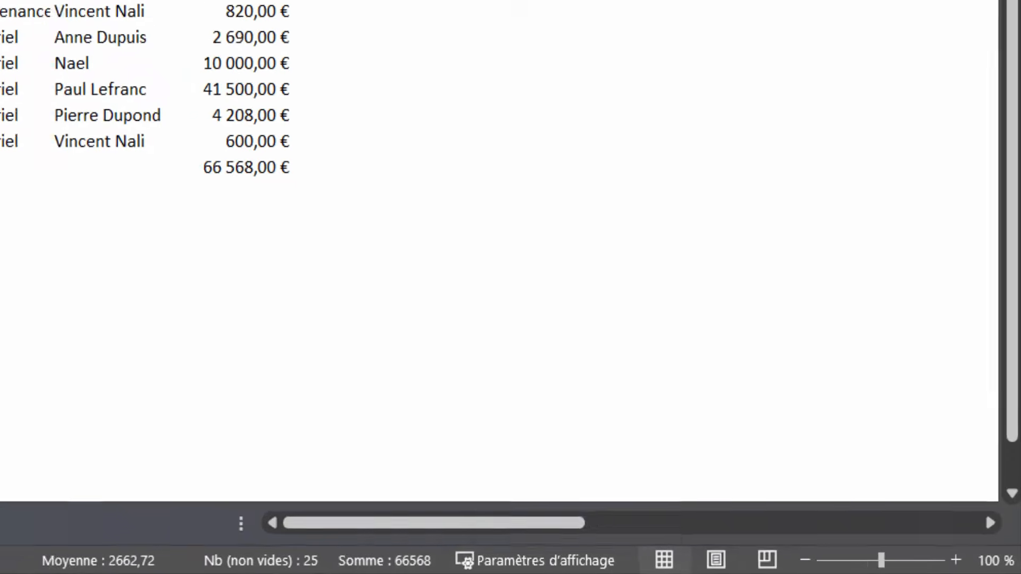
pyautogui.click(143, 168)
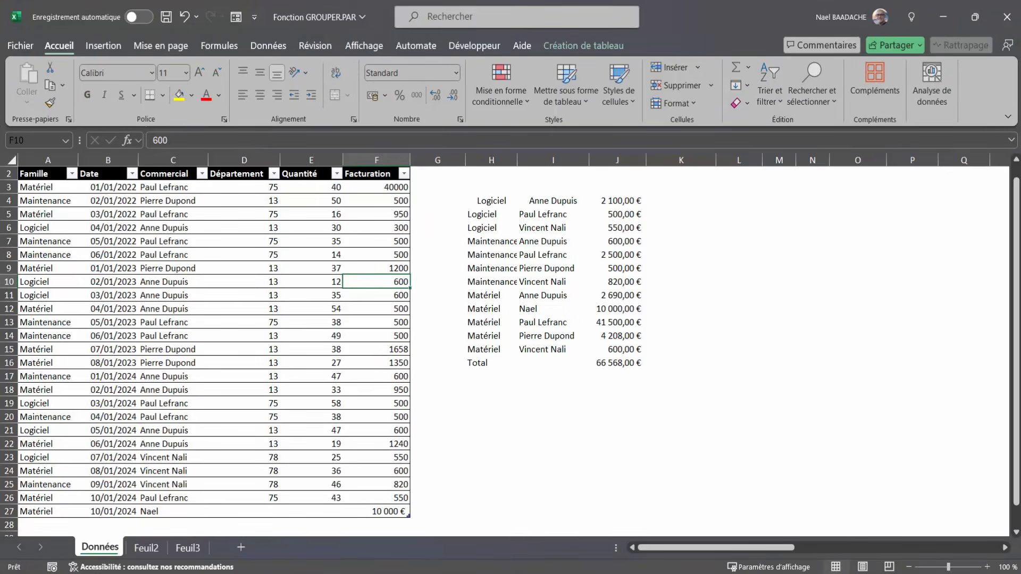
# Set the Facturation amount in F27 to 20000 and check the updated PIVOTER.PAR summary.
pyautogui.click(384, 513)
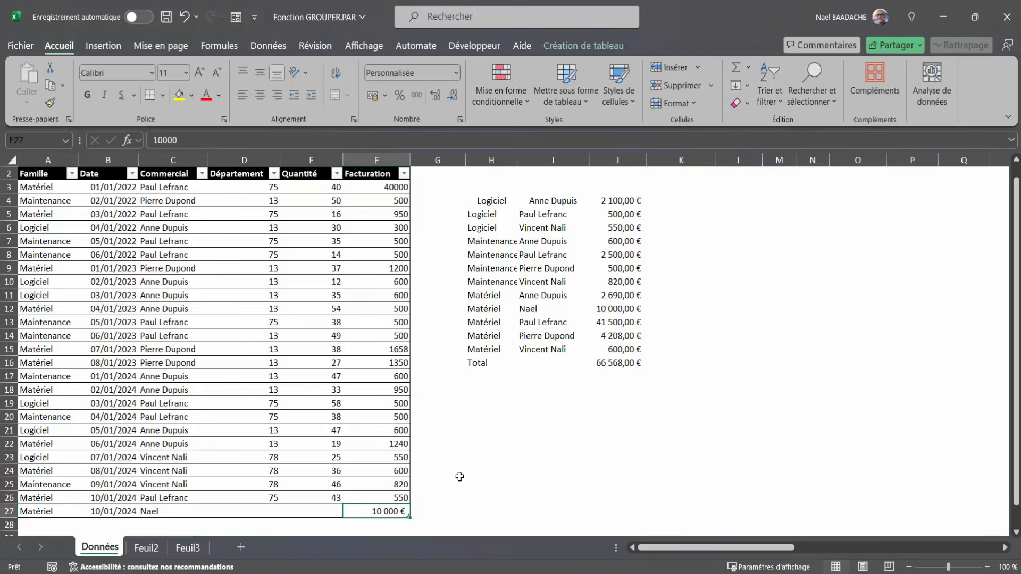
pyautogui.write('20000')
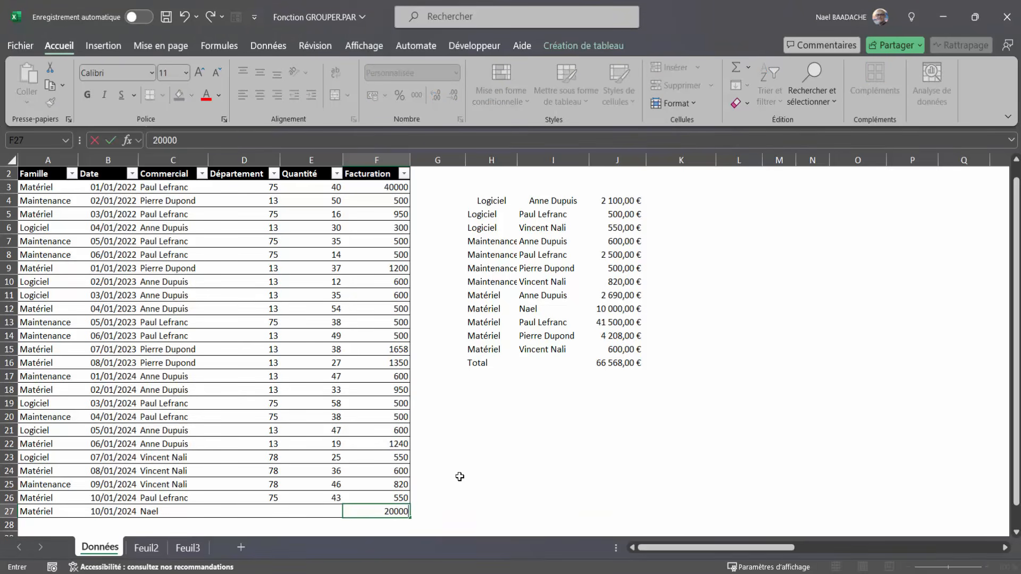
pyautogui.press('Return')
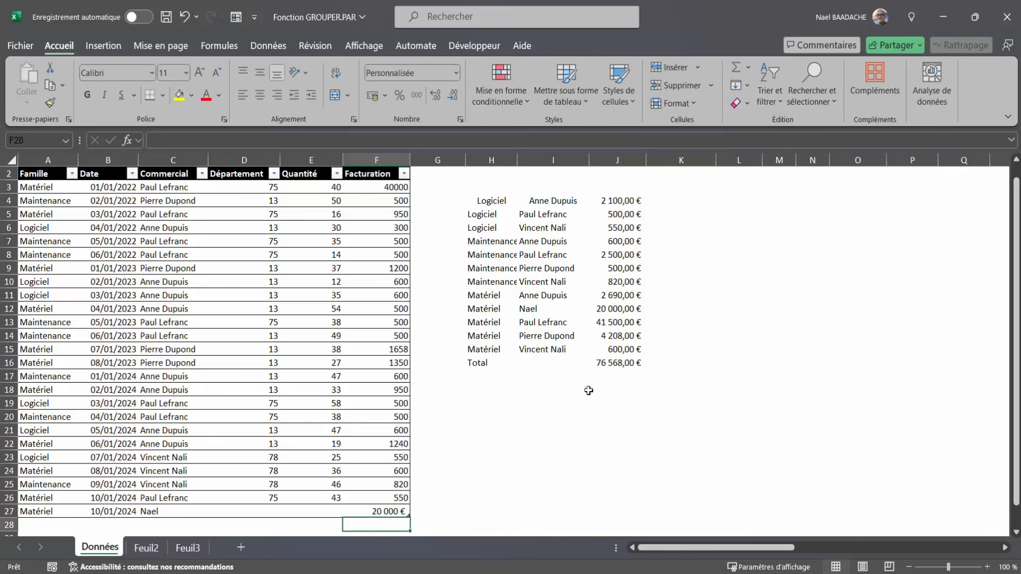
pyautogui.click(552, 278)
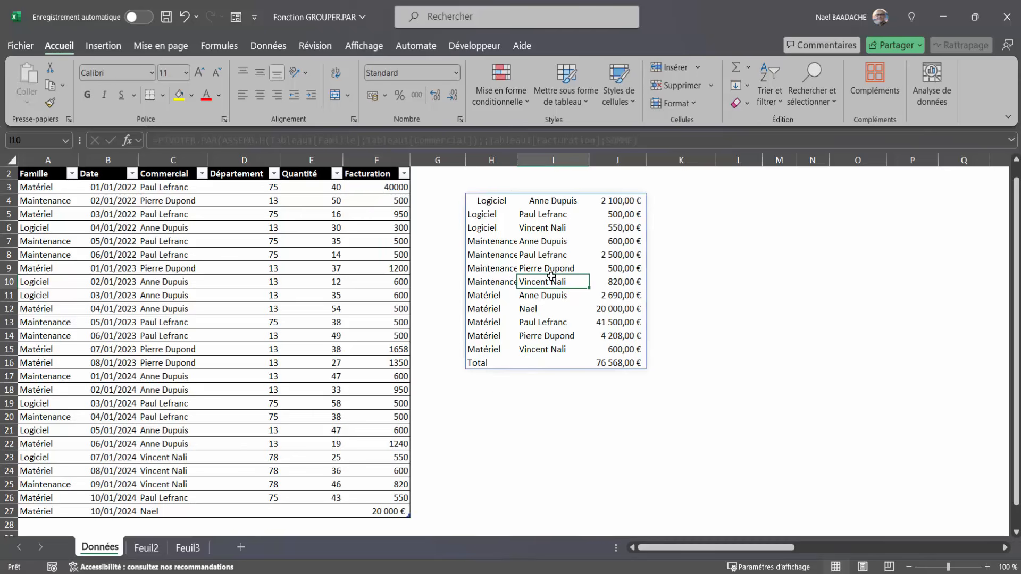
pyautogui.click(601, 296)
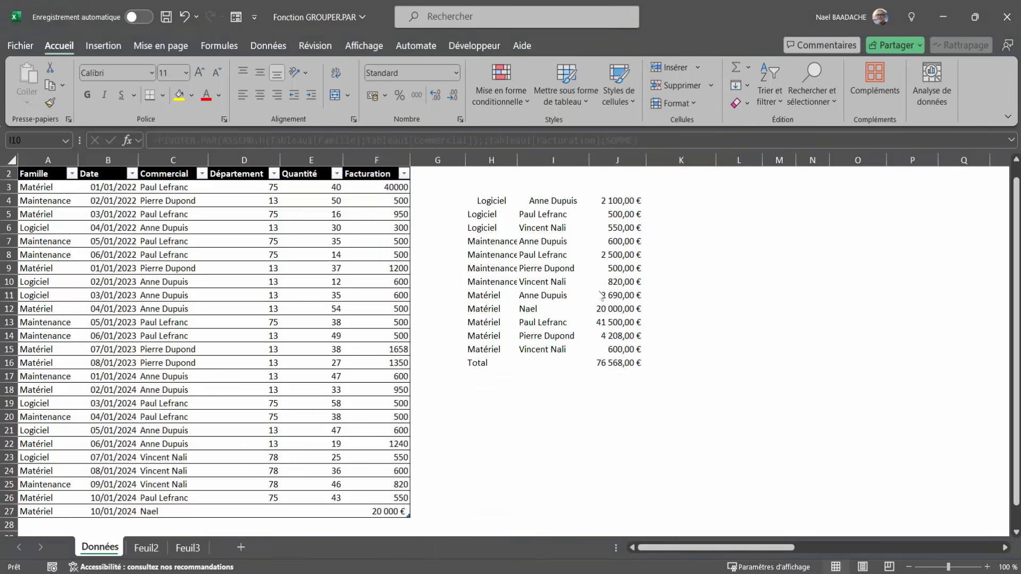